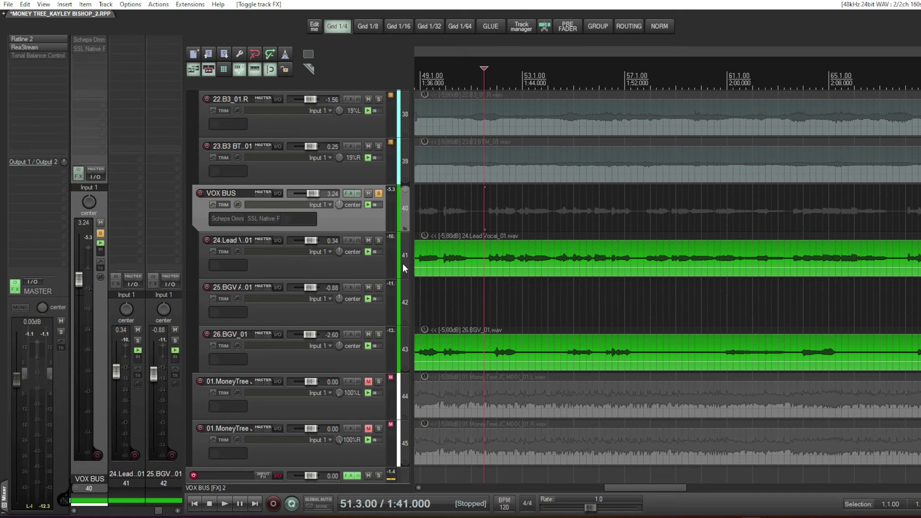
pyautogui.scroll(1, 402, 263)
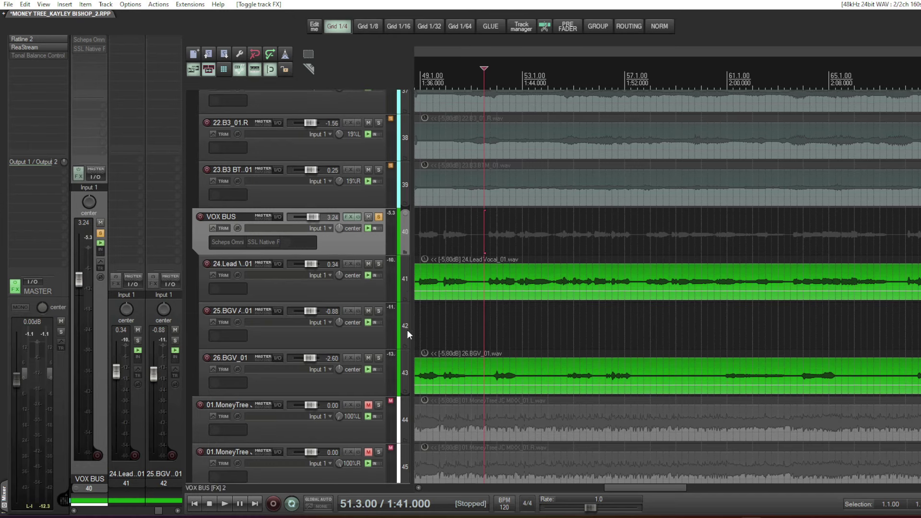
pyautogui.scroll(8, 402, 323)
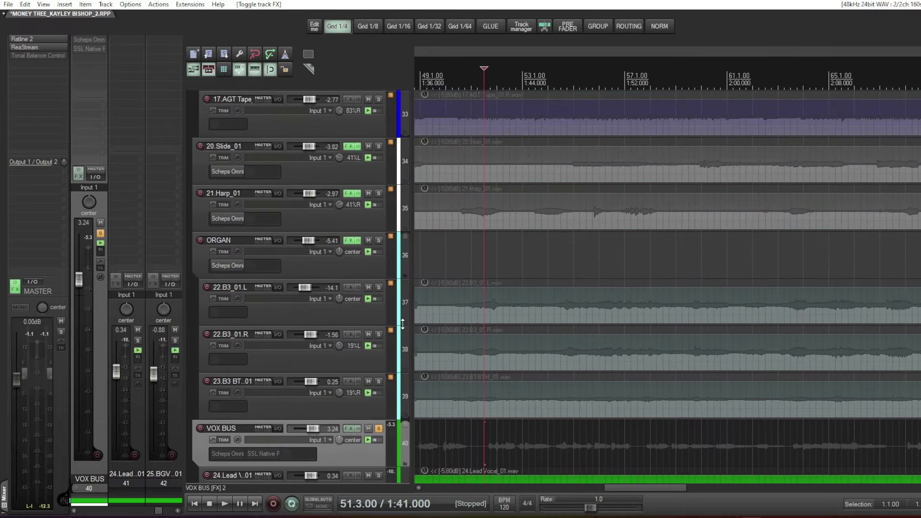
pyautogui.scroll(2, 402, 323)
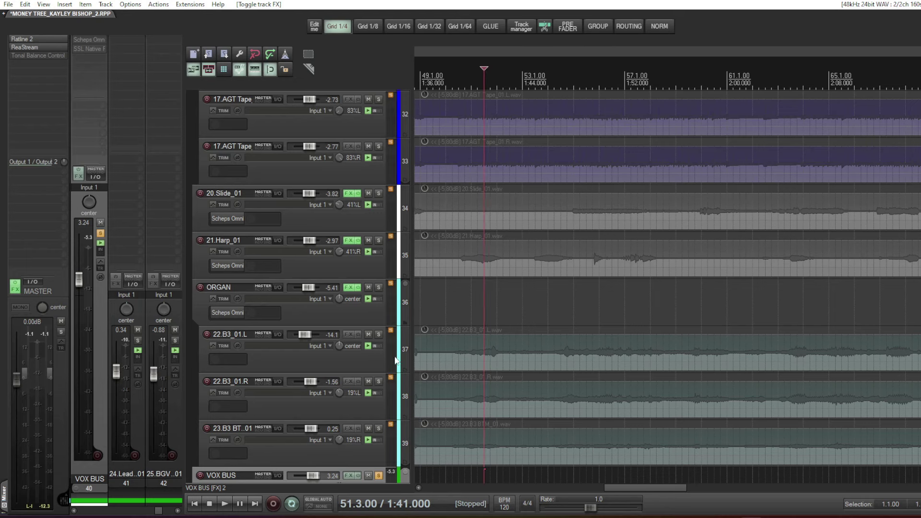
pyautogui.scroll(-1, 401, 300)
pyautogui.scroll(-1, 402, 288)
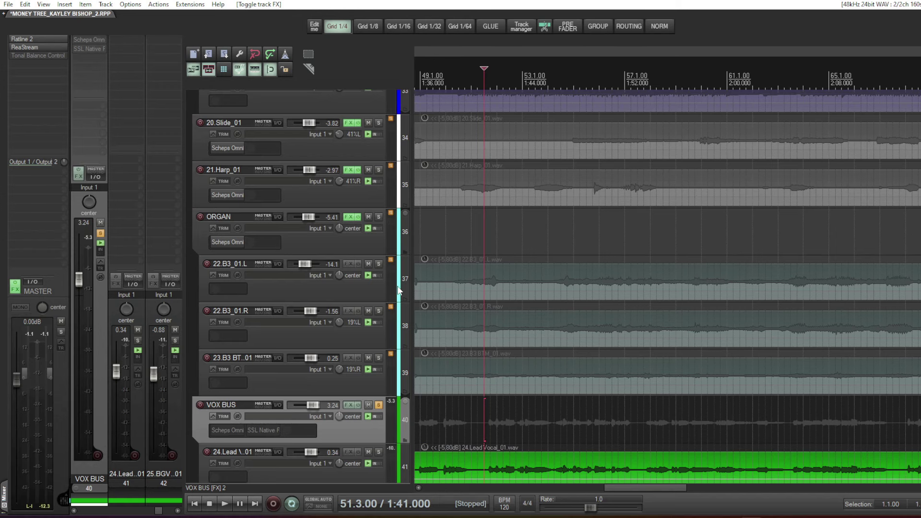
pyautogui.scroll(-6, 401, 285)
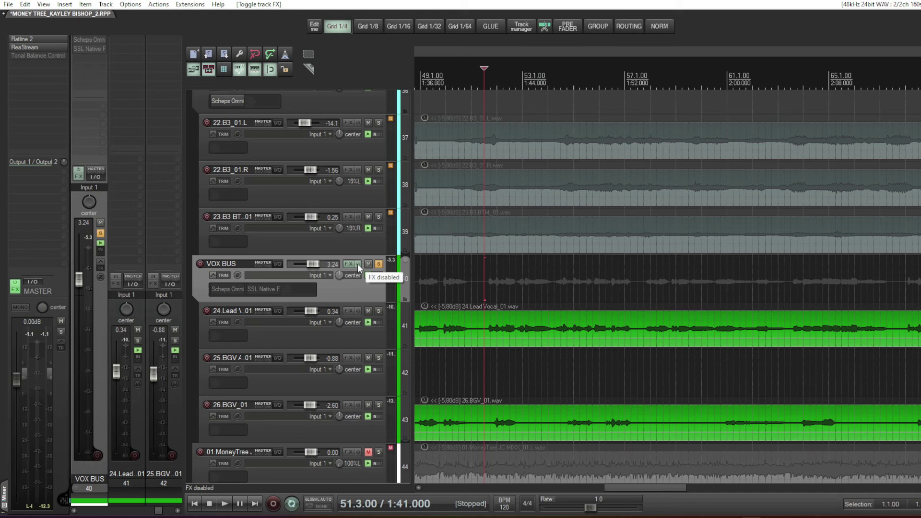
# Step: Play back the soloed vocals and compare VOX BUS with its effects bypassed and active, leaving the effects enabled
pyautogui.press('space')
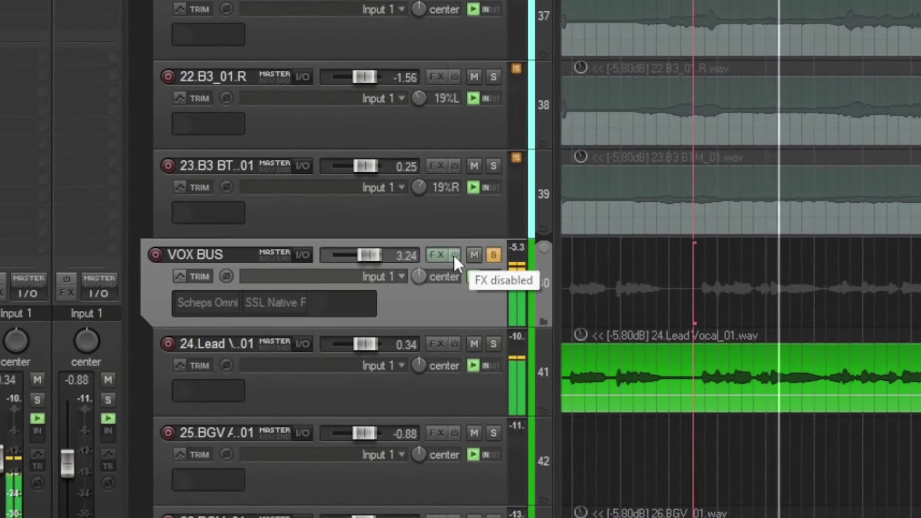
pyautogui.click(454, 255)
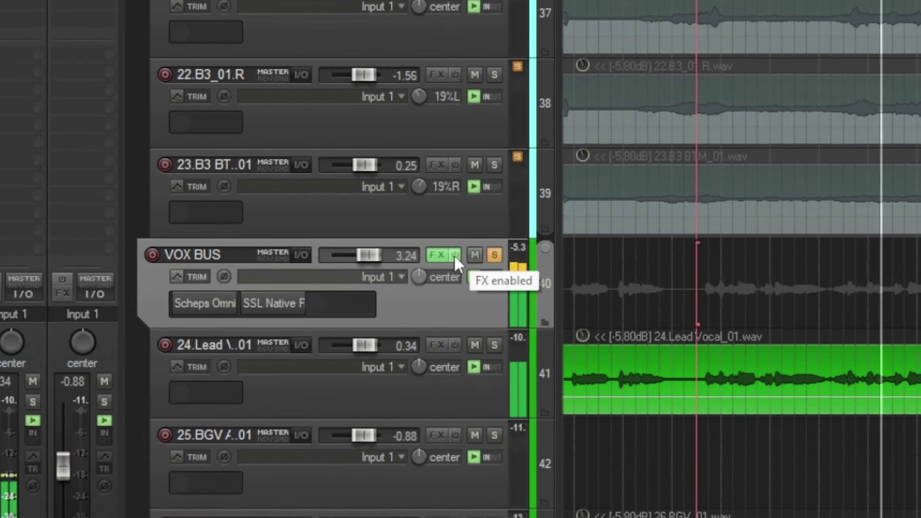
pyautogui.click(454, 254)
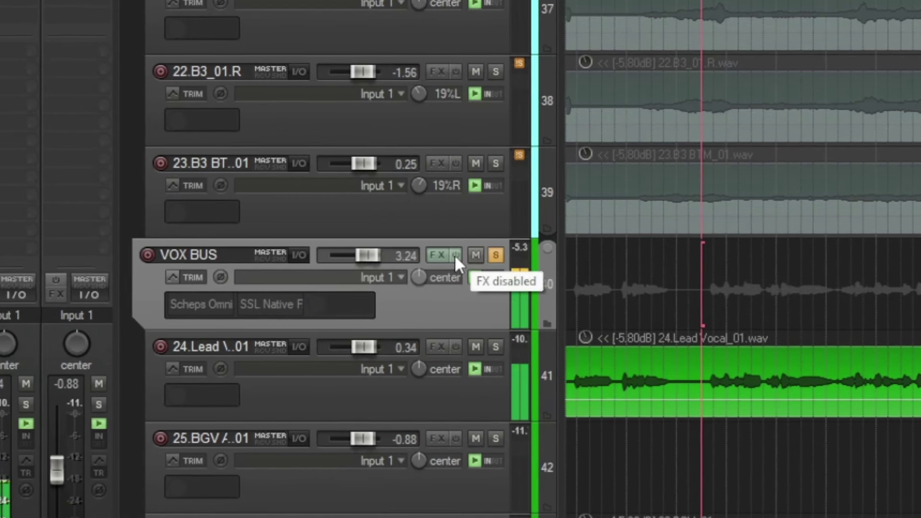
pyautogui.click(454, 255)
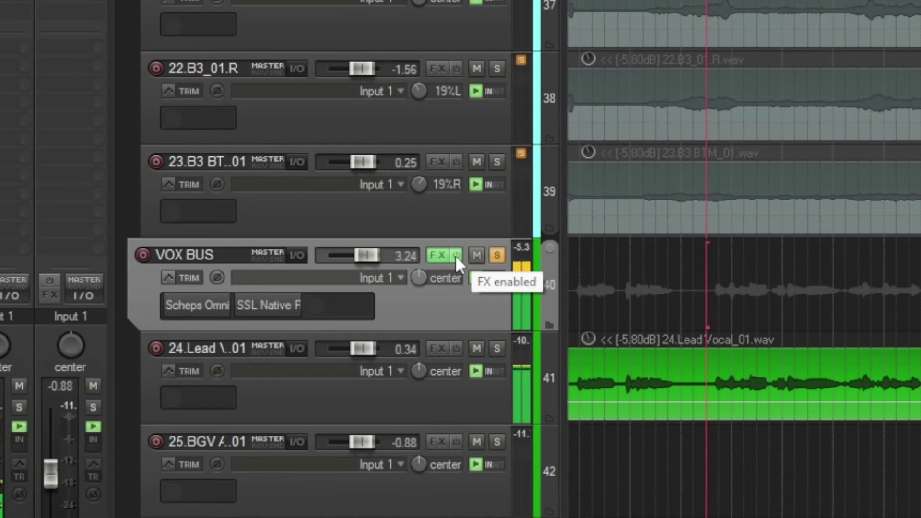
pyautogui.click(456, 255)
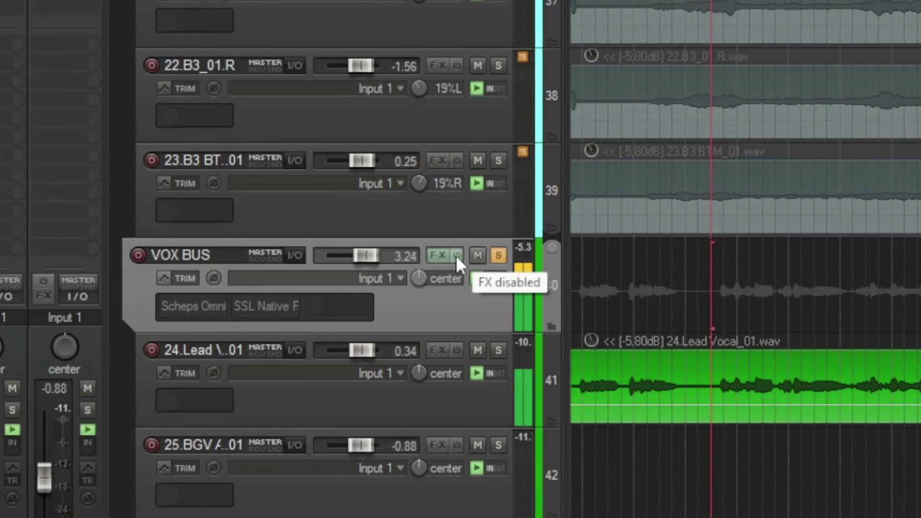
pyautogui.click(456, 255)
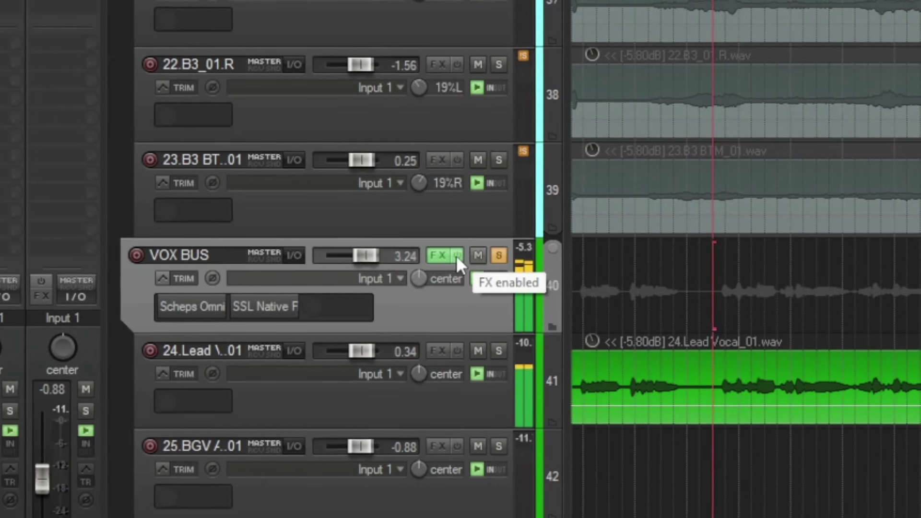
pyautogui.click(457, 256)
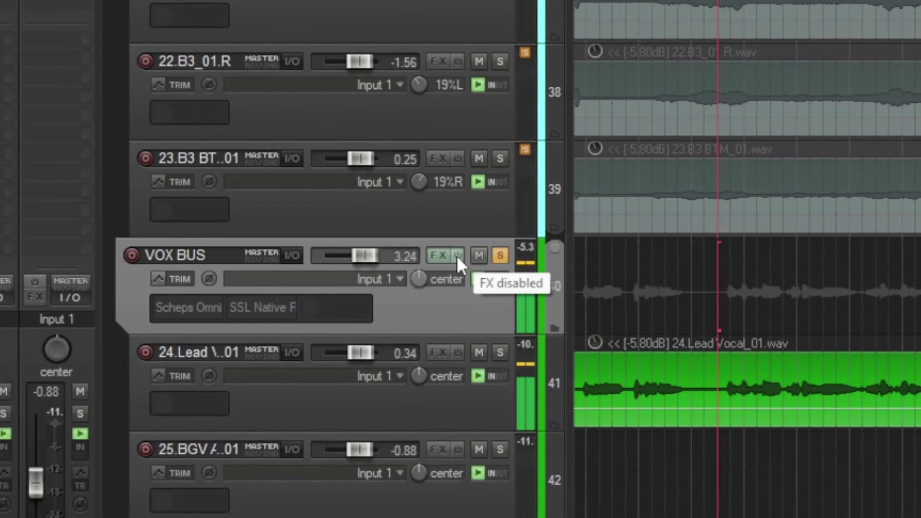
pyautogui.click(457, 255)
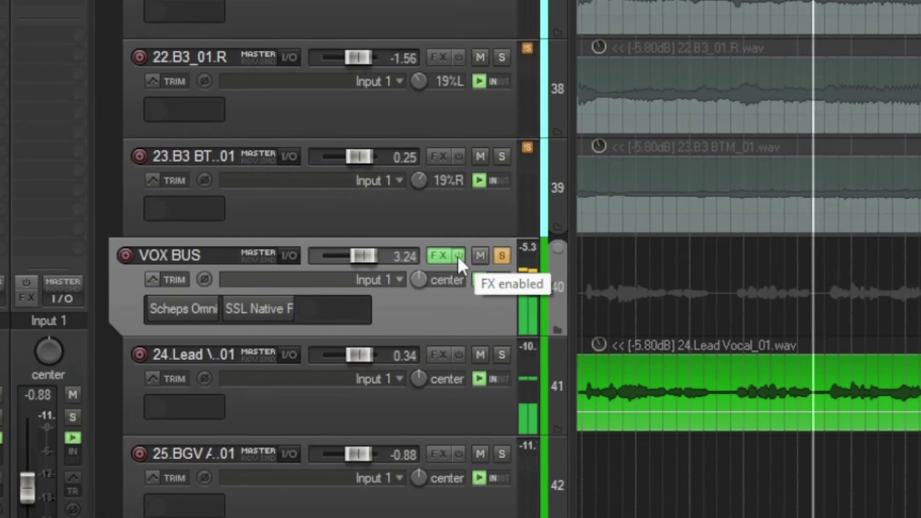
pyautogui.click(457, 255)
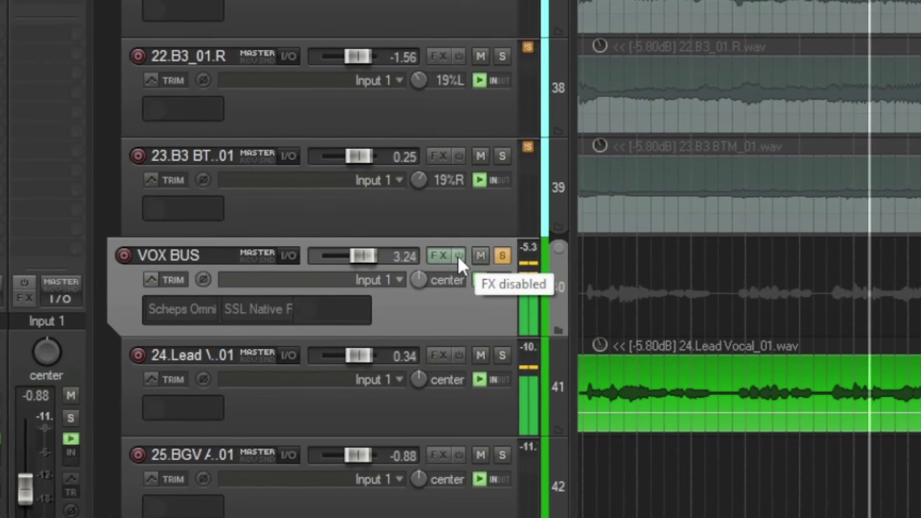
pyautogui.click(458, 255)
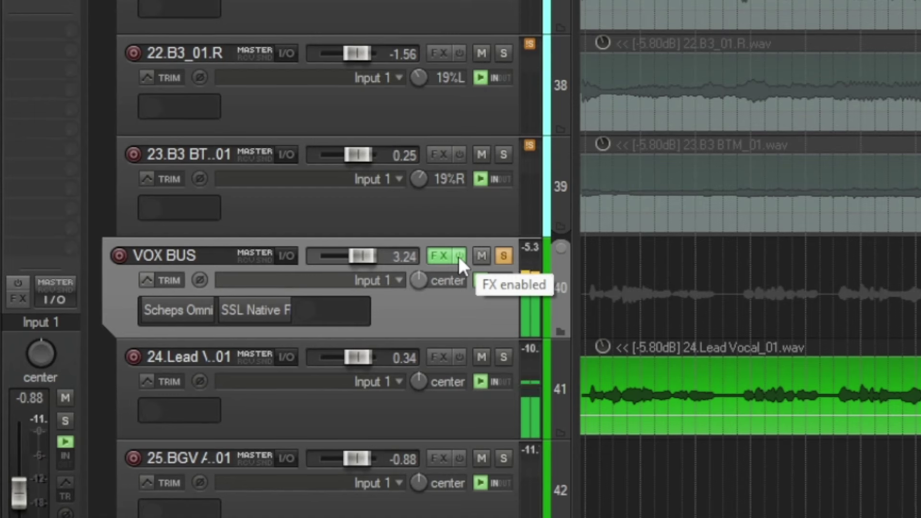
pyautogui.click(458, 256)
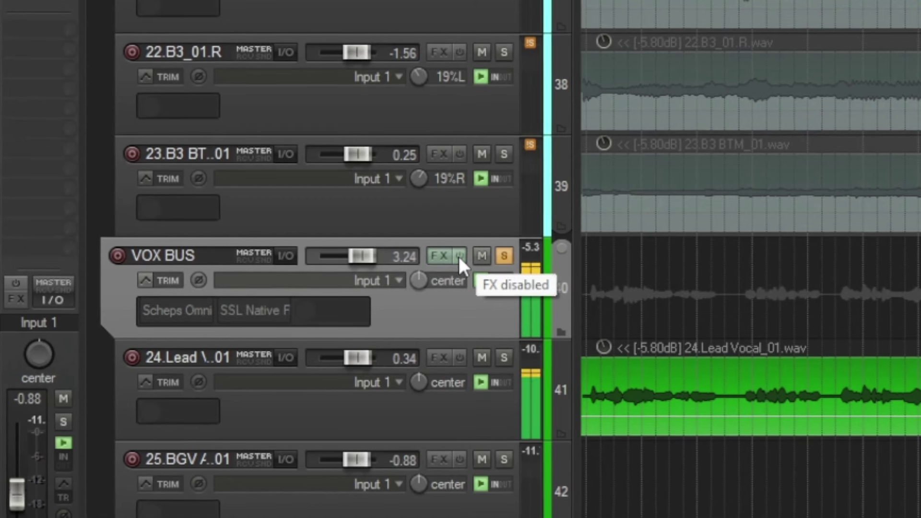
pyautogui.click(459, 256)
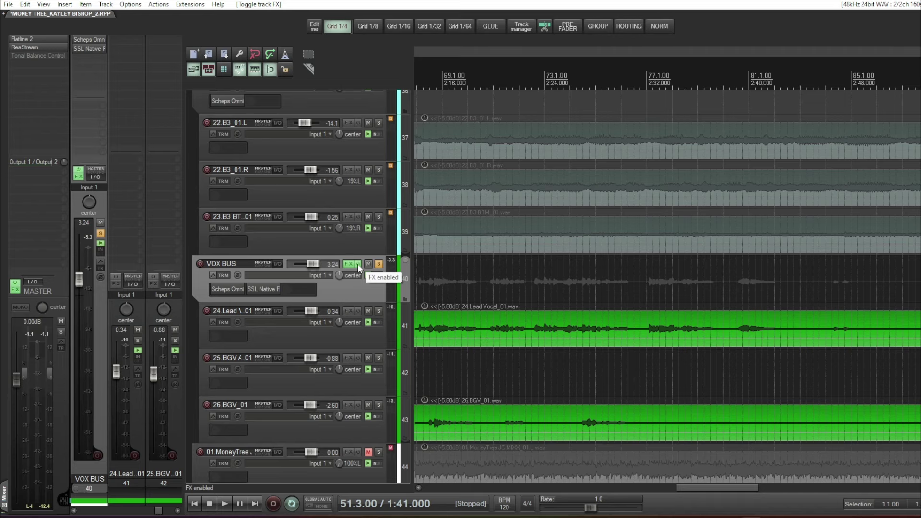
# Step: Open Scheps Omni Channel 2 on VOX BUS and examine its saturation, filter and EQ settings
pyautogui.click(227, 289)
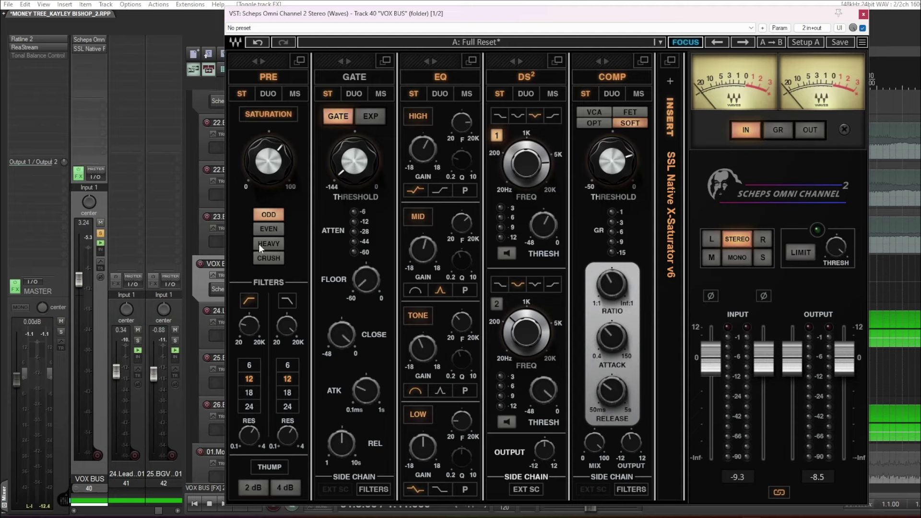
pyautogui.moveTo(248, 328)
pyautogui.moveTo(347, 59)
pyautogui.mouseDown()
pyautogui.moveTo(595, 56)
pyautogui.moveTo(356, 67)
pyautogui.mouseUp()
pyautogui.moveTo(519, 56)
pyautogui.mouseDown()
pyautogui.moveTo(437, 62)
pyautogui.moveTo(431, 74)
pyautogui.moveTo(480, 56)
pyautogui.moveTo(521, 57)
pyautogui.mouseUp()
pyautogui.moveTo(524, 190)
pyautogui.moveTo(424, 156)
pyautogui.moveTo(424, 250)
pyautogui.moveTo(424, 347)
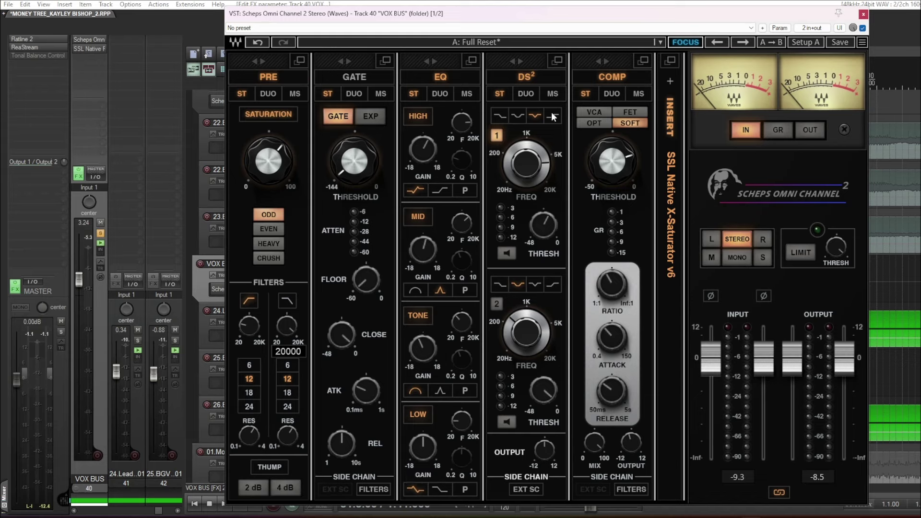
# Step: Audition what the first DS2 de-esser band picks up during a short playback, and switch its listen mode off
pyautogui.moveTo(527, 173)
pyautogui.click(507, 253)
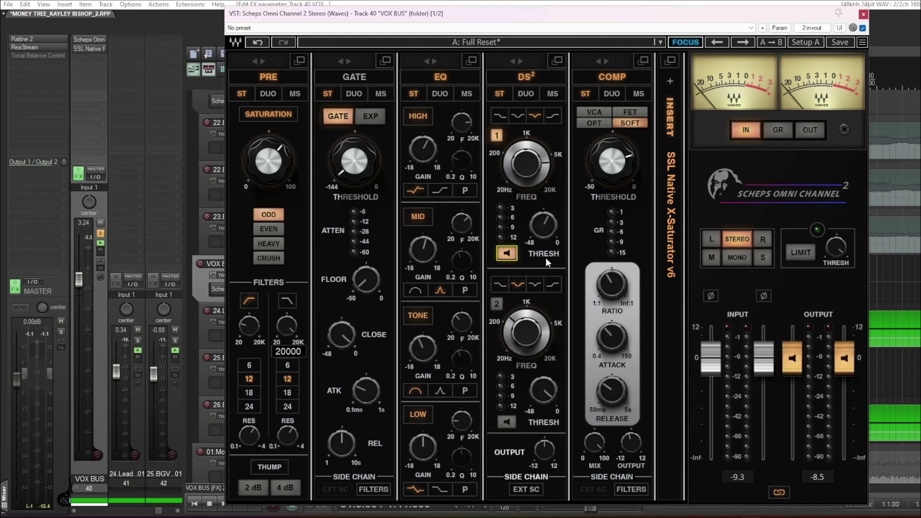
pyautogui.press('space')
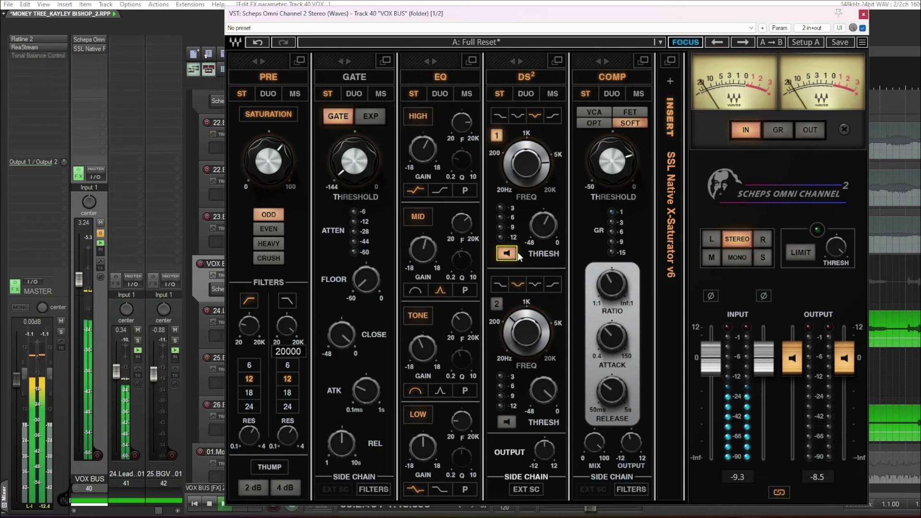
pyautogui.press('space')
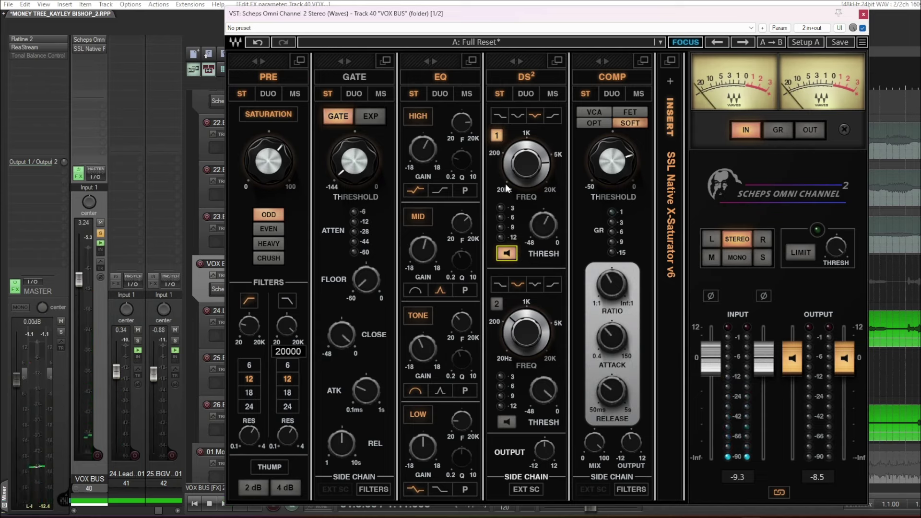
pyautogui.click(509, 255)
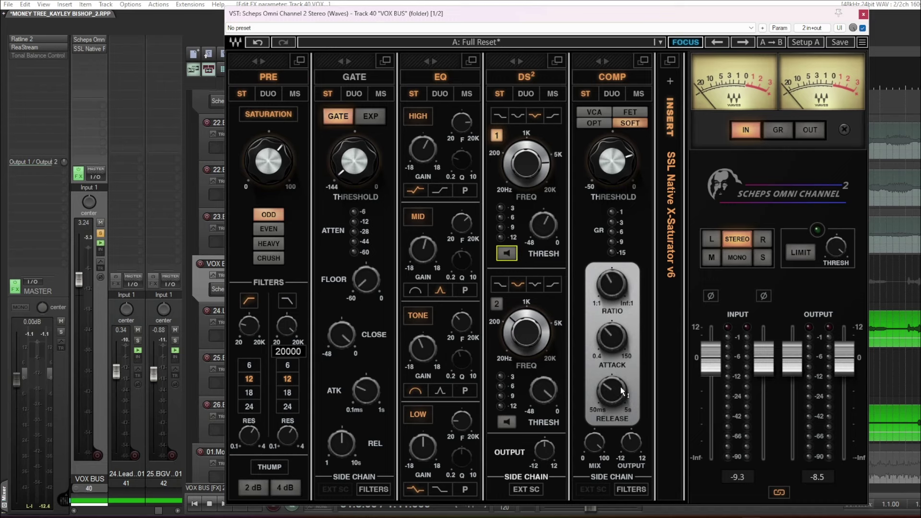
# Step: Examine the compressor's release, threshold and ratio settings and the inserted SSL Native X-Saturator, closing the saturator window
pyautogui.moveTo(613, 393)
pyautogui.moveTo(609, 160)
pyautogui.moveTo(613, 287)
pyautogui.click(670, 61)
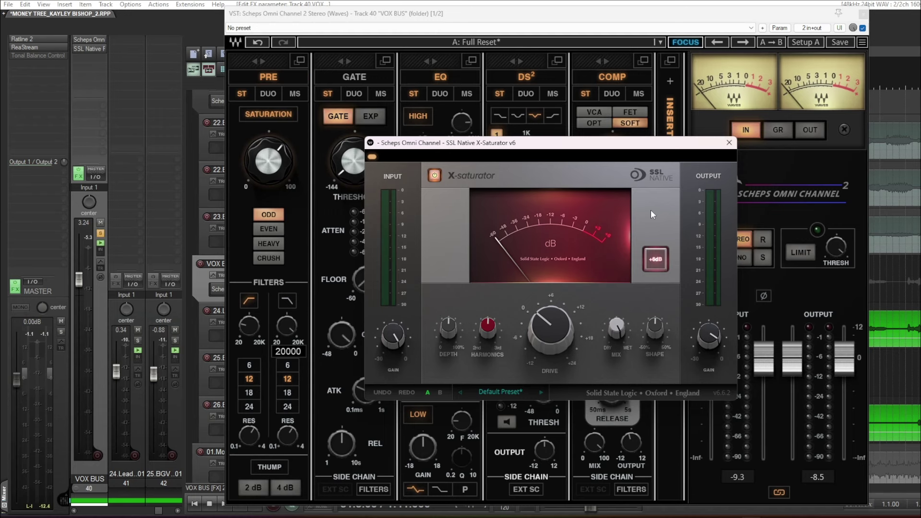
pyautogui.click(730, 143)
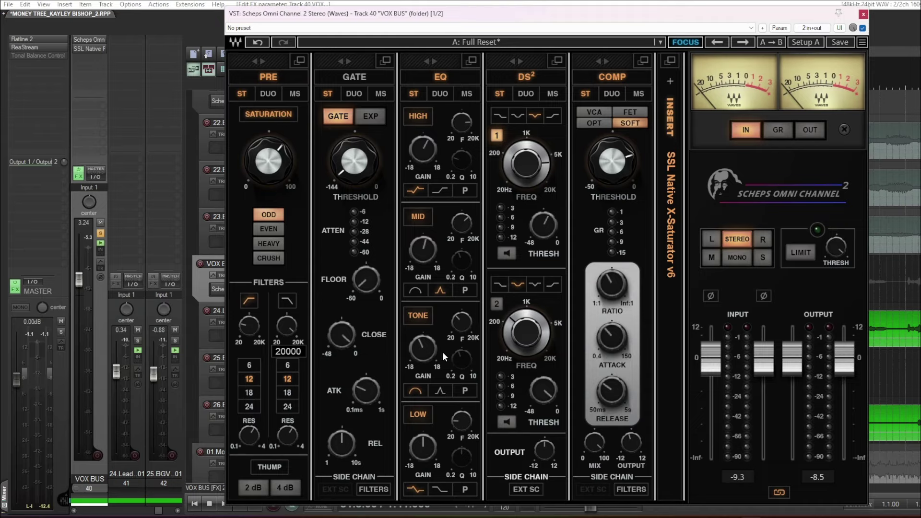
# Step: Examine the SSL Native FlexVerb settings on VOX BUS, recheck Scheps Omni Channel 2, and close both plugin windows
pyautogui.click(863, 13)
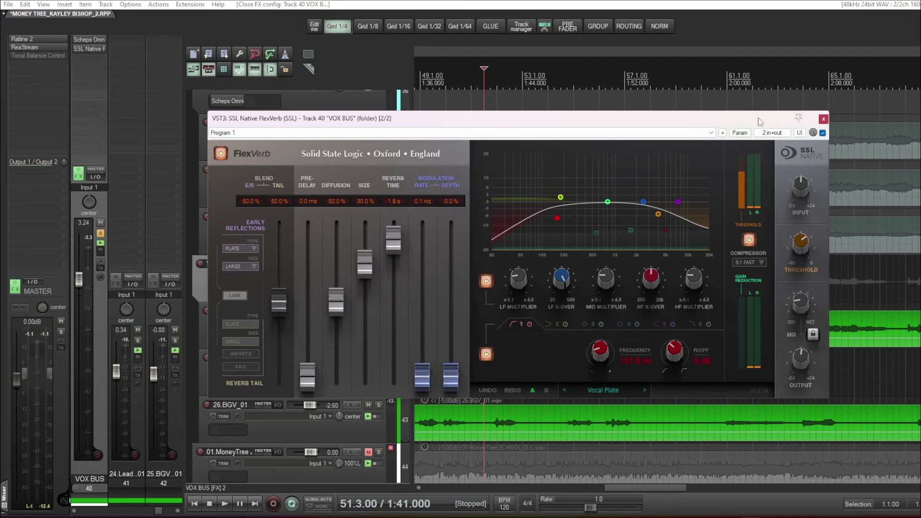
pyautogui.click(824, 119)
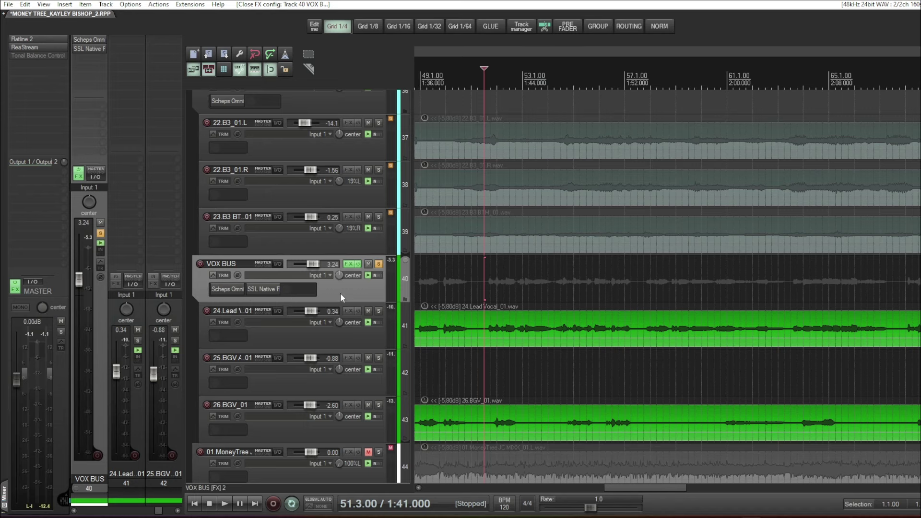
pyautogui.click(235, 289)
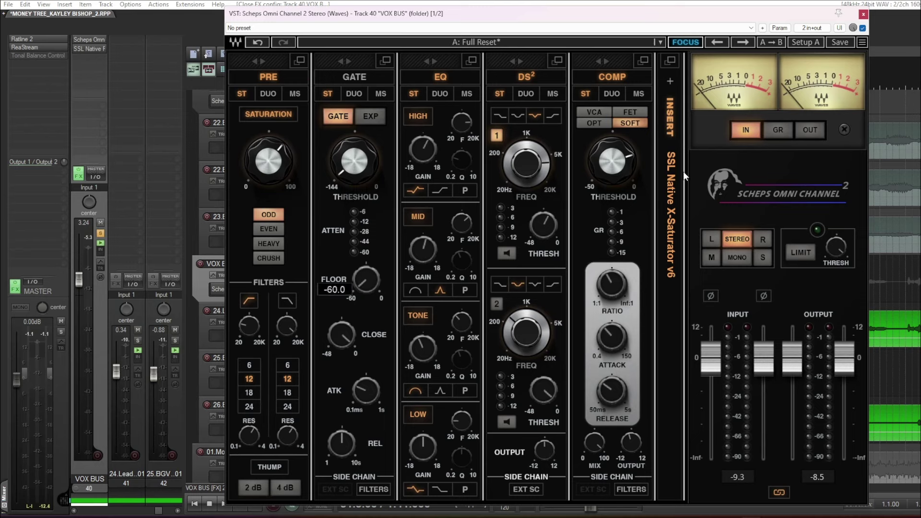
pyautogui.click(864, 14)
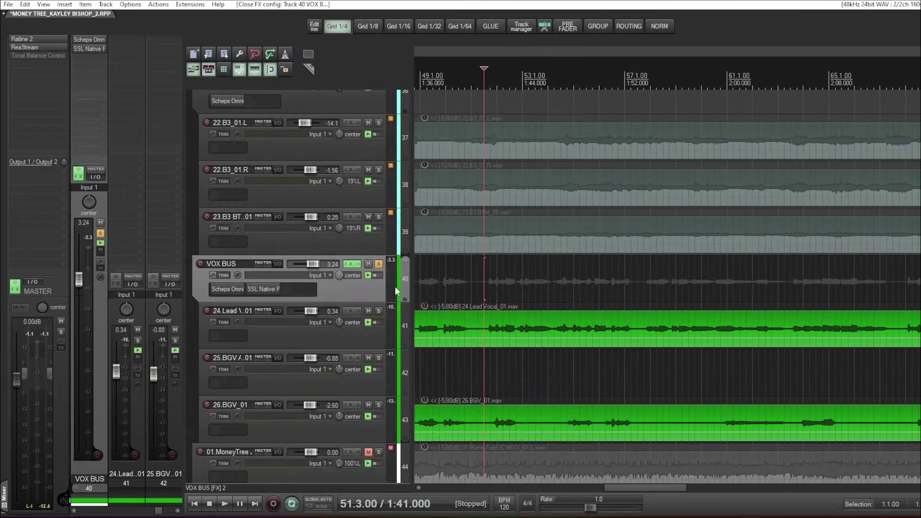
# Step: Switch the solo from VOX BUS to the 21.Harp_01 track and bypass the harp's effects
pyautogui.scroll(3, 396, 286)
pyautogui.click(378, 335)
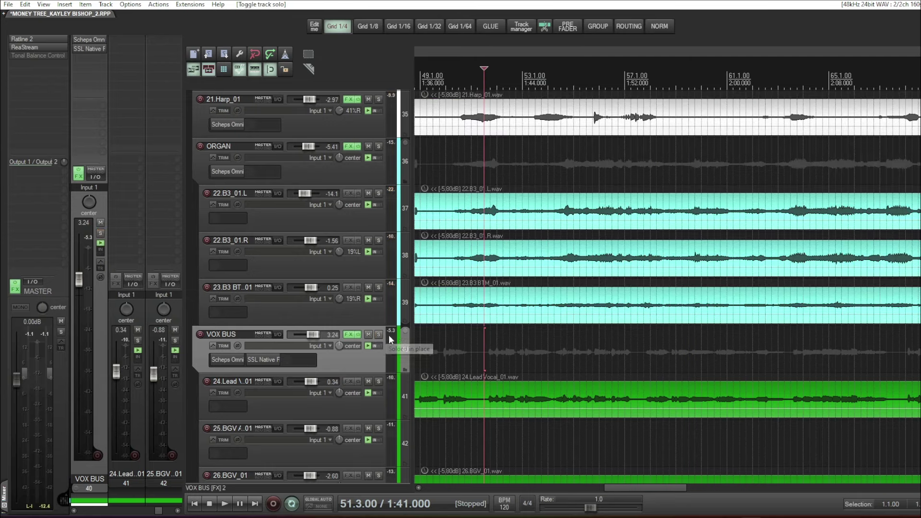
pyautogui.scroll(4, 389, 335)
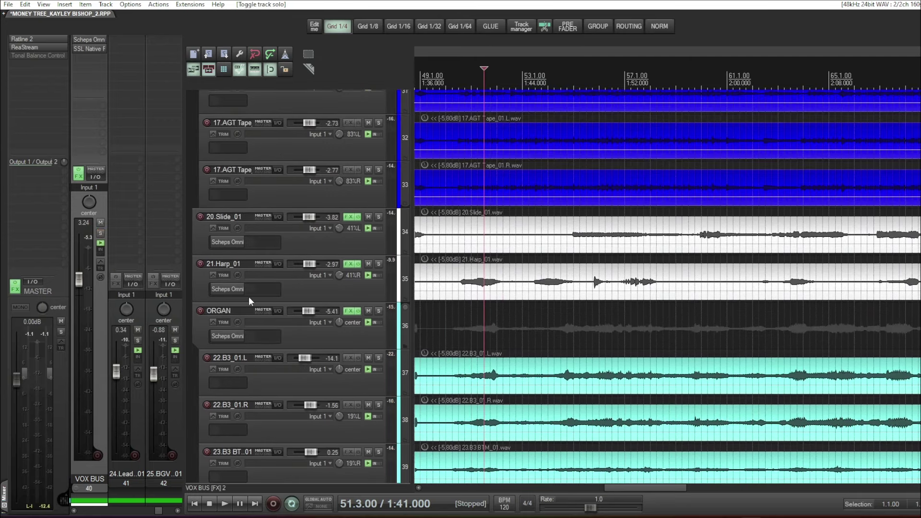
pyautogui.click(220, 288)
pyautogui.click(350, 287)
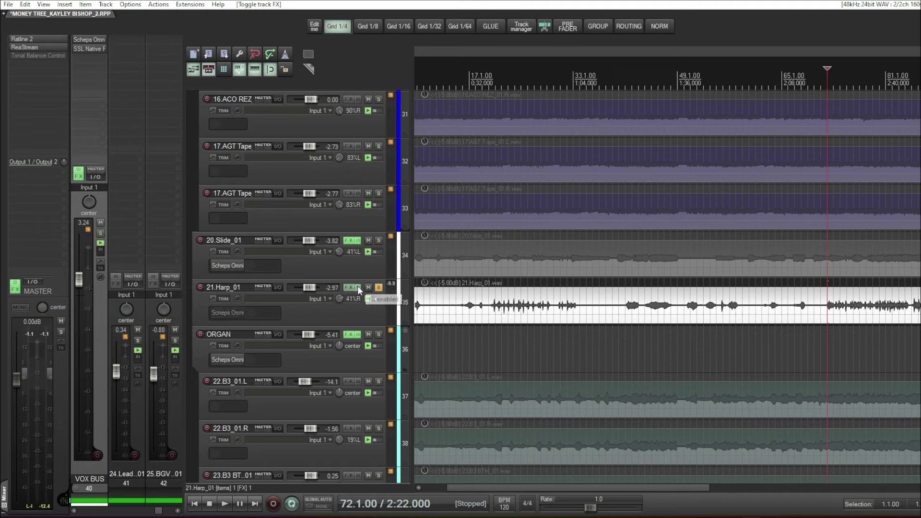
# Step: Play back the soloed harp and enable its effects to compare with the bypassed sound
pyautogui.press('space')
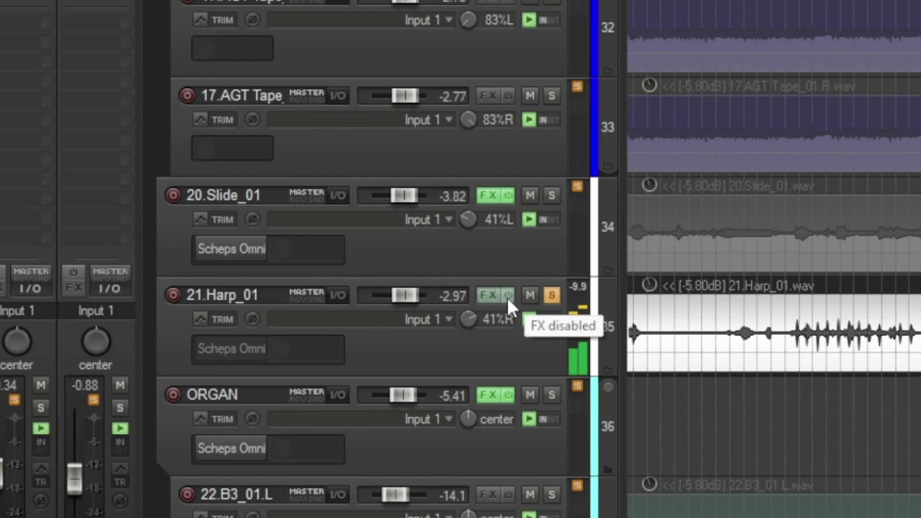
pyautogui.click(508, 295)
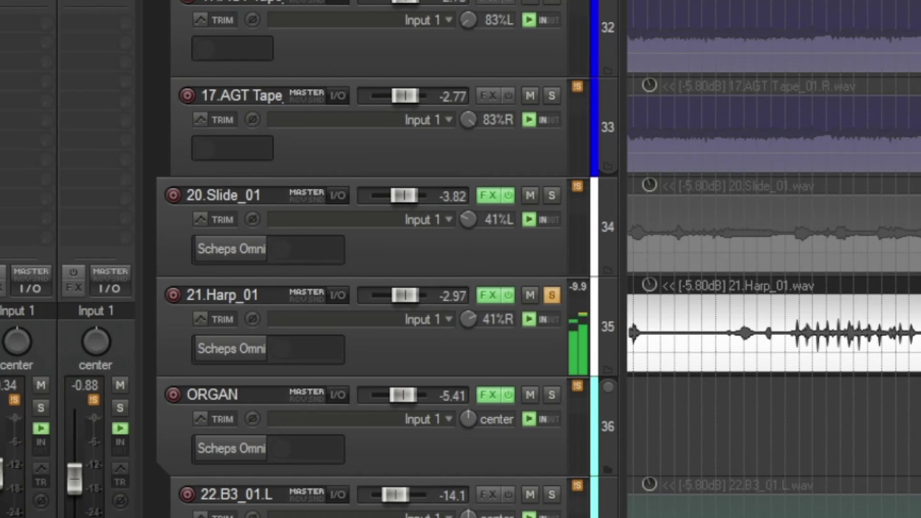
pyautogui.press('pageup')
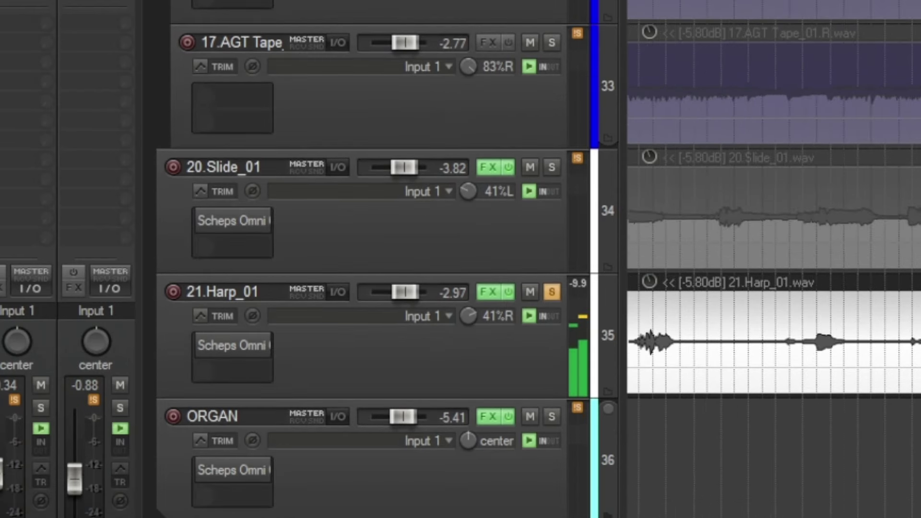
# Step: Open Scheps Omni Channel 2 on the 21.Harp_01 track and examine its high-pass and low-pass filter frequencies
pyautogui.click(232, 345)
pyautogui.moveTo(224, 332)
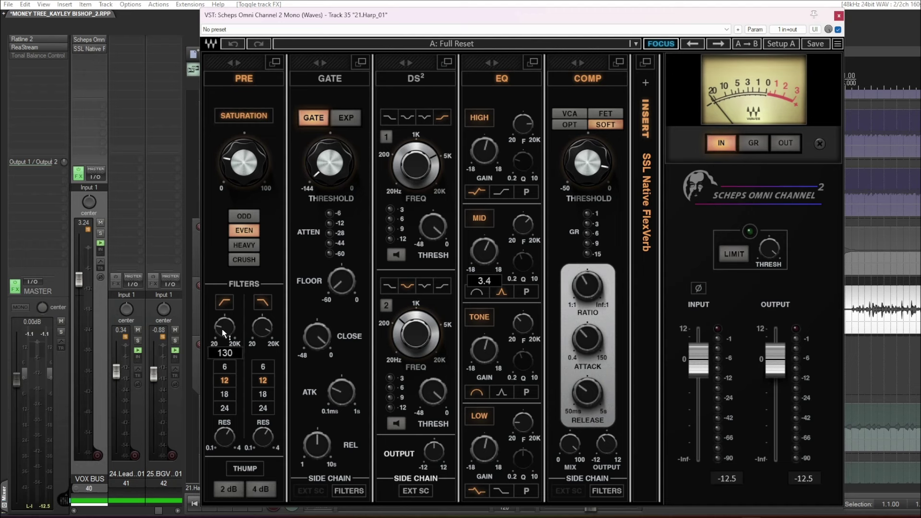
pyautogui.moveTo(265, 332)
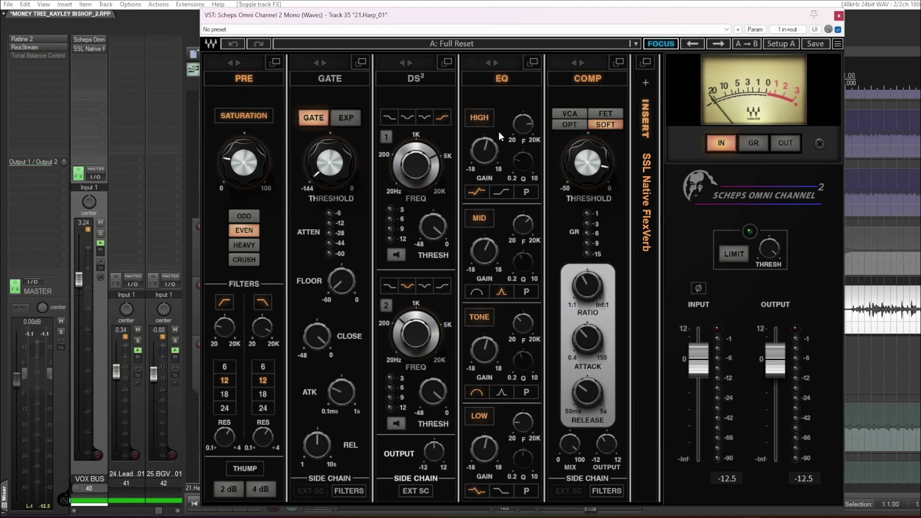
# Step: Examine the harp's EQ settings for the High, Mid, Tone and Low bands
pyautogui.moveTo(482, 154)
pyautogui.moveTo(486, 257)
pyautogui.moveTo(523, 227)
pyautogui.moveTo(491, 346)
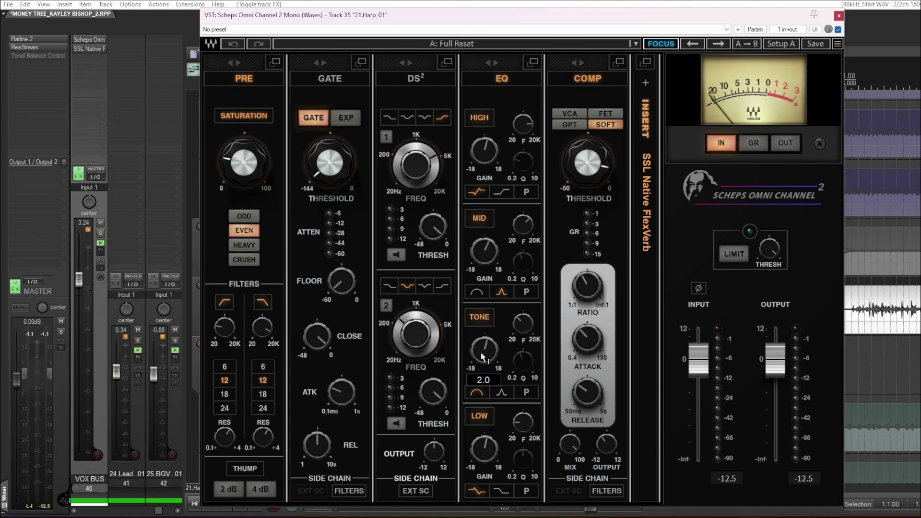
pyautogui.moveTo(484, 448)
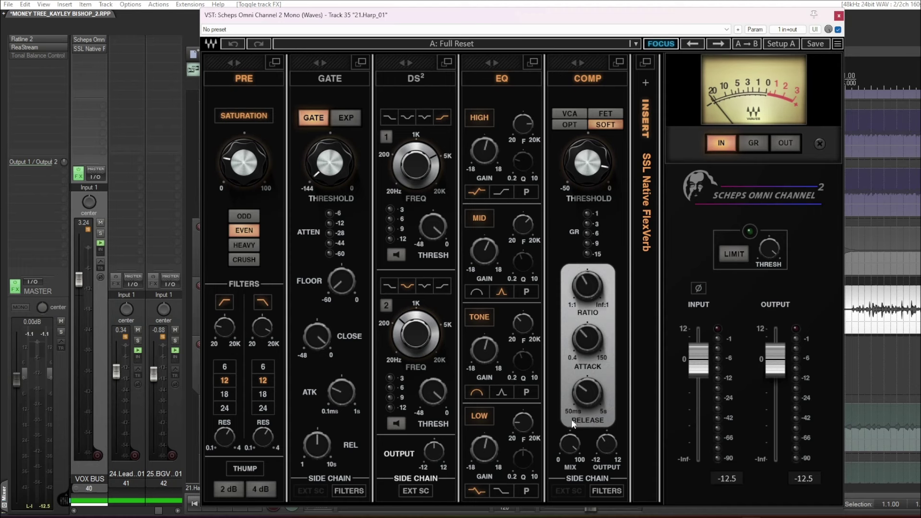
# Step: Examine the harp's compressor settings and inserted SSL Native FlexVerb, closing both plugin windows
pyautogui.moveTo(588, 165)
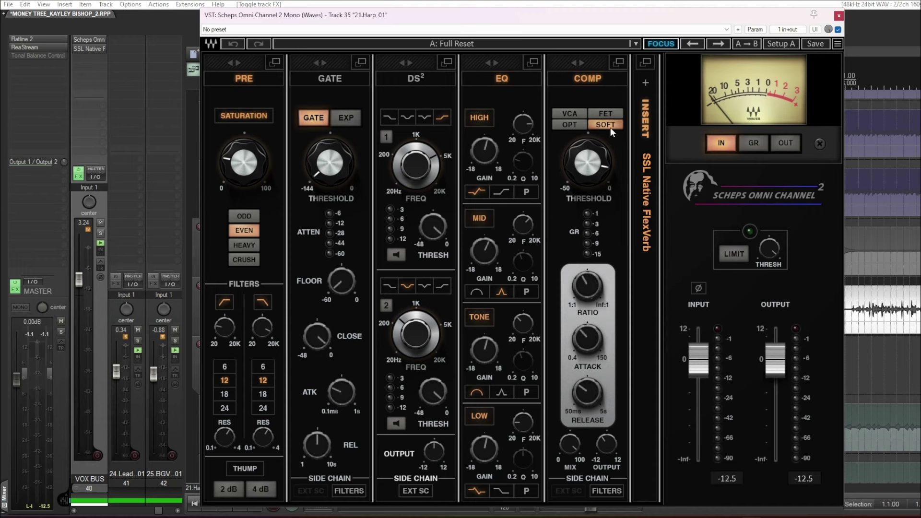
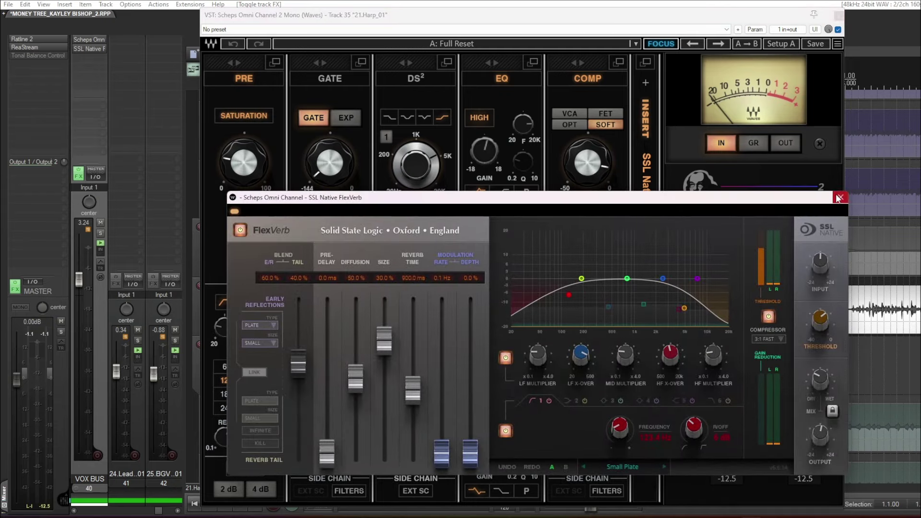
pyautogui.click(841, 197)
pyautogui.click(839, 16)
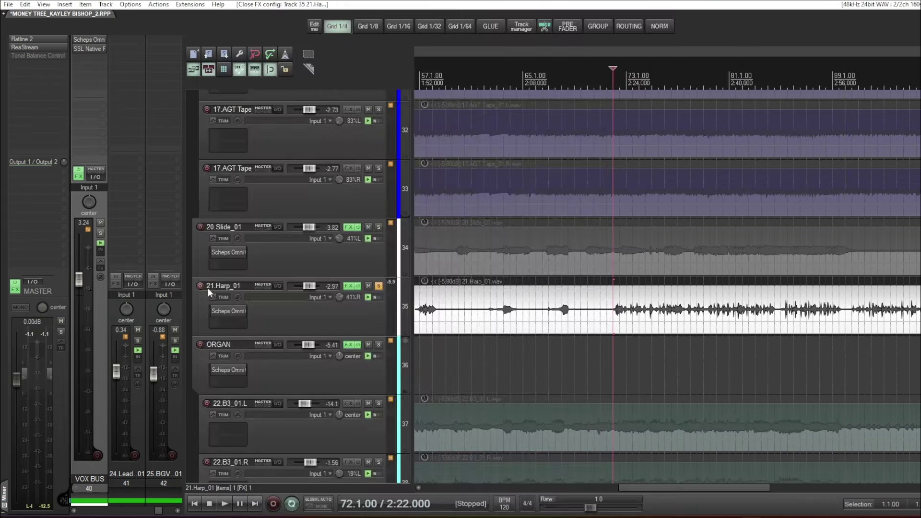
# Step: Switch the solo from 21.Harp_01 to the ORGAN track and bypass the organ's effects
pyautogui.click(378, 290)
pyautogui.scroll(-1, 376, 307)
pyautogui.click(378, 315)
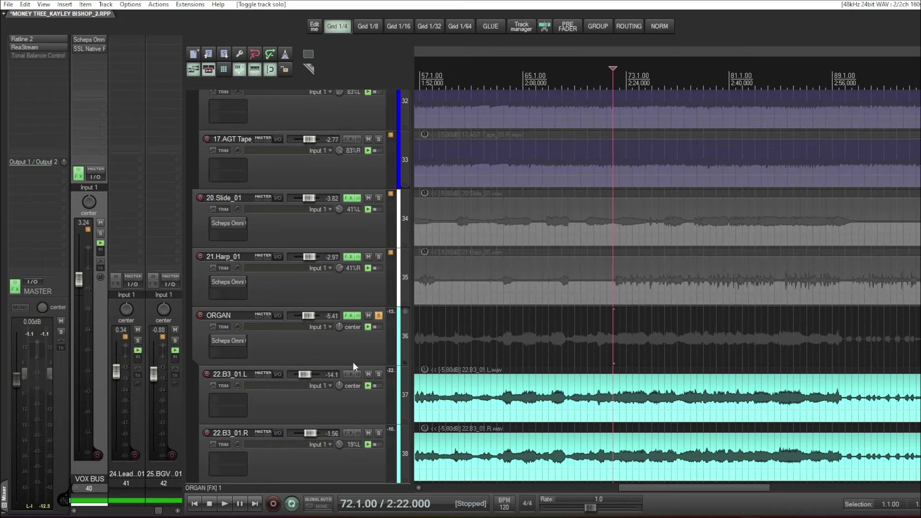
pyautogui.click(358, 316)
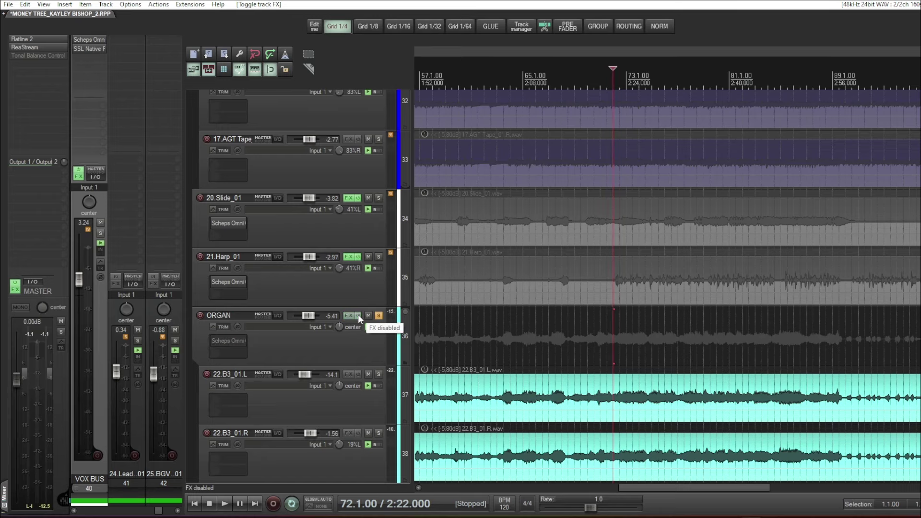
# Step: Play back the soloed organ and alternate its effects on and off to compare the sound, leaving them enabled
pyautogui.press('space')
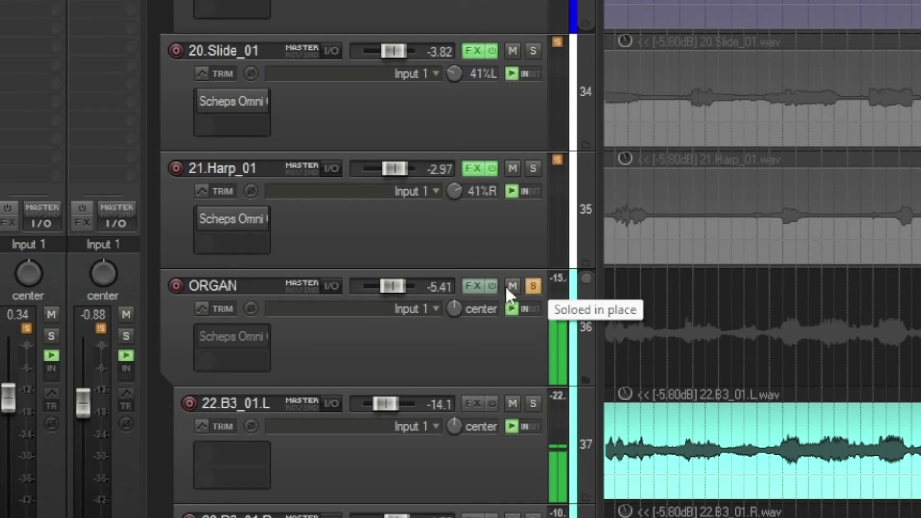
pyautogui.click(491, 286)
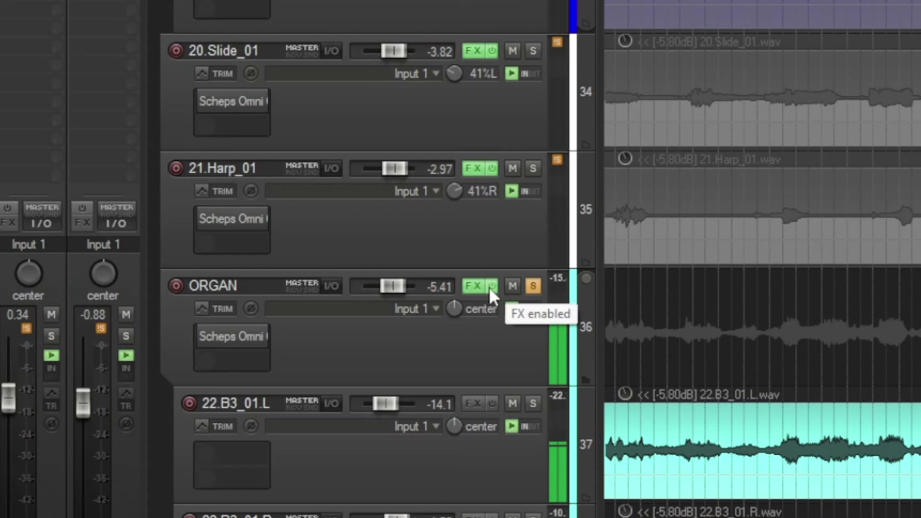
pyautogui.click(492, 286)
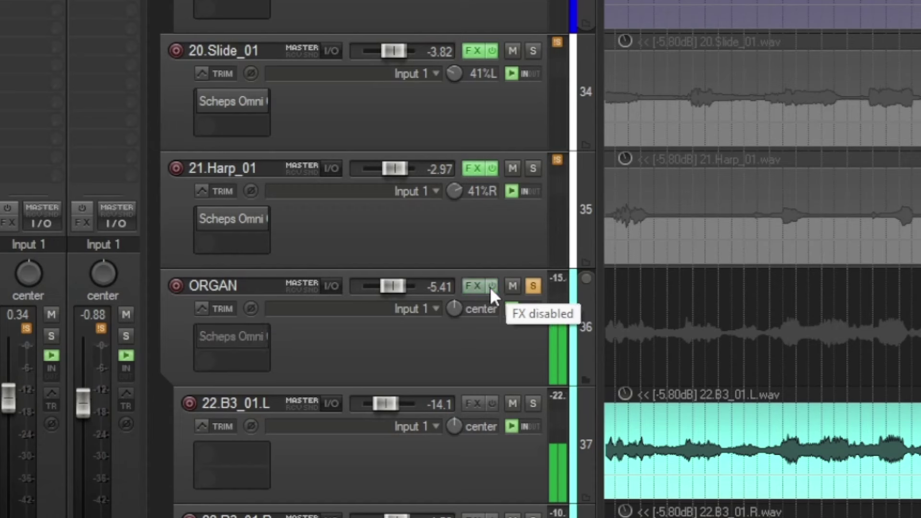
pyautogui.click(490, 286)
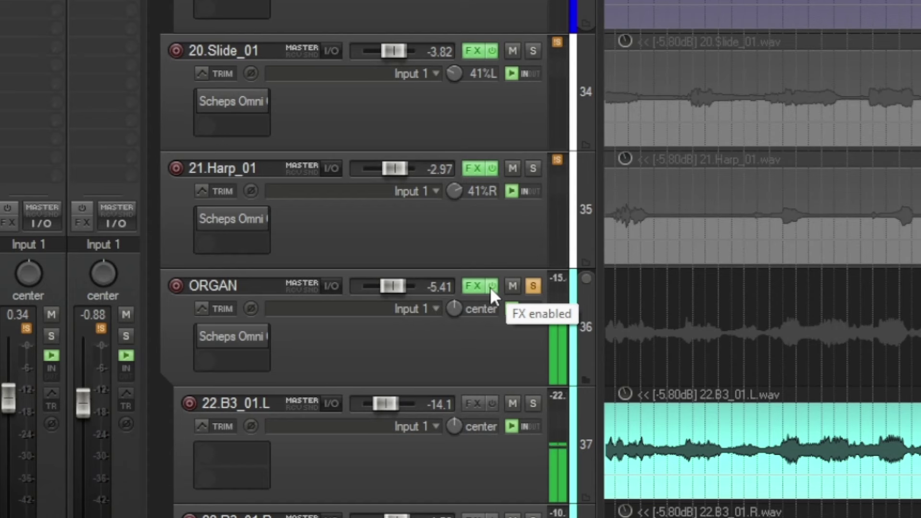
pyautogui.click(490, 286)
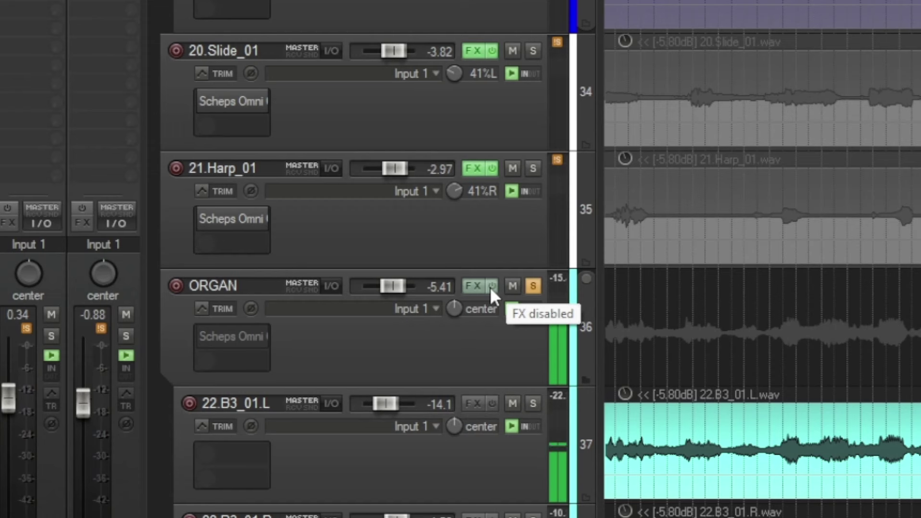
pyautogui.click(490, 286)
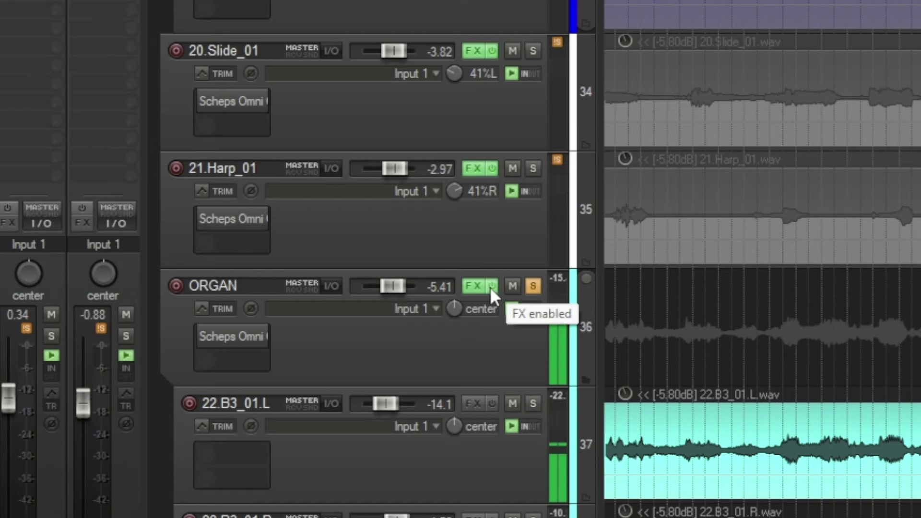
pyautogui.click(491, 286)
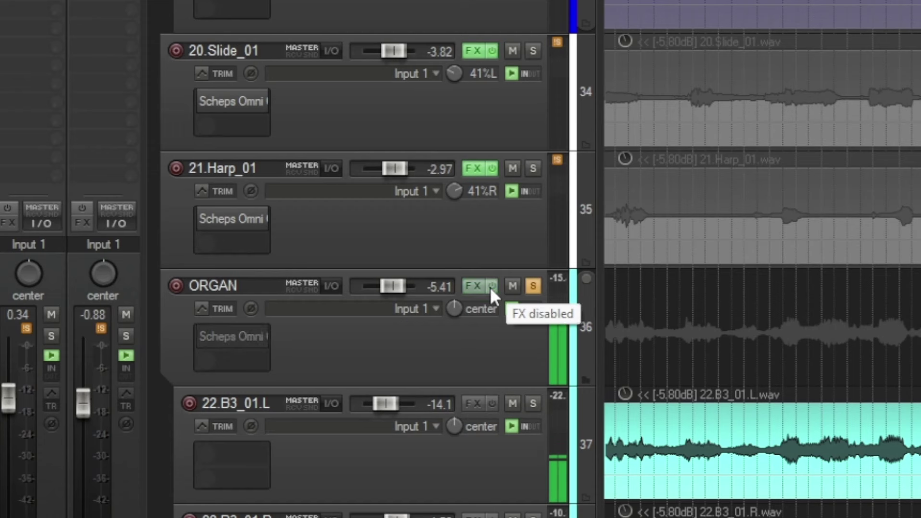
pyautogui.click(491, 286)
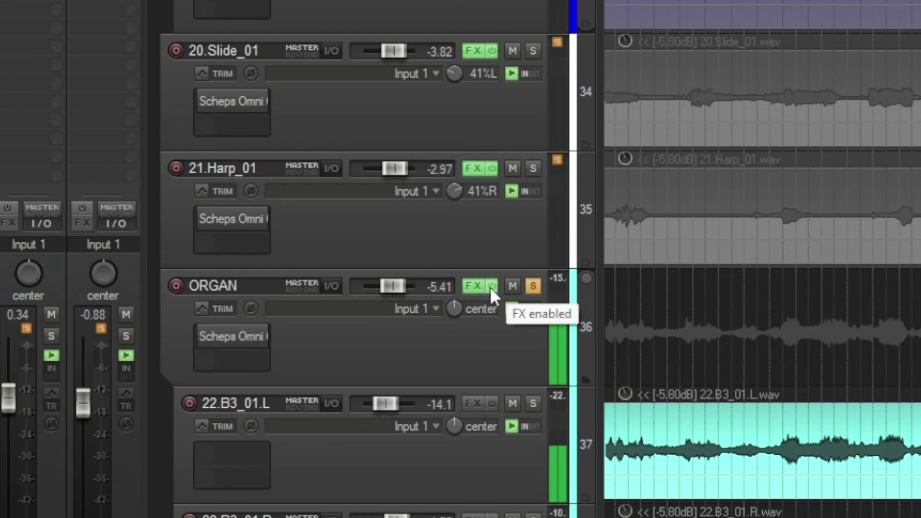
pyautogui.click(490, 286)
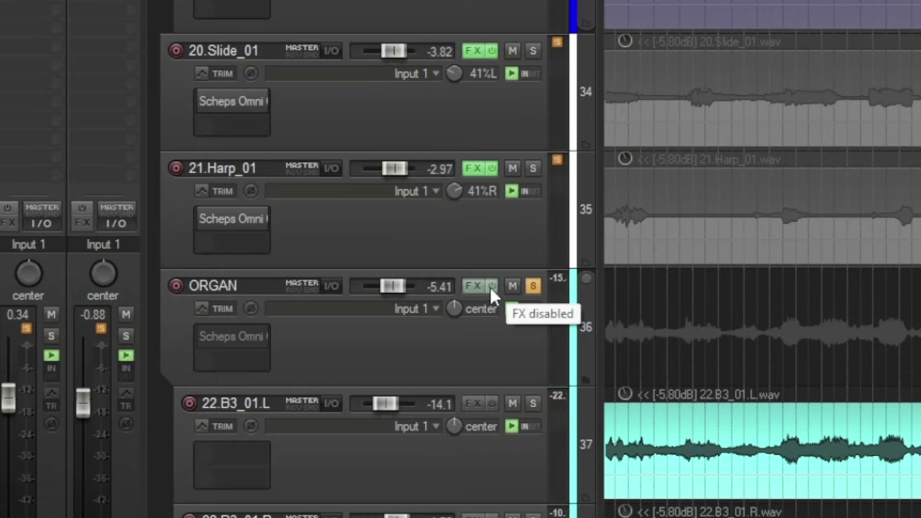
pyautogui.click(491, 286)
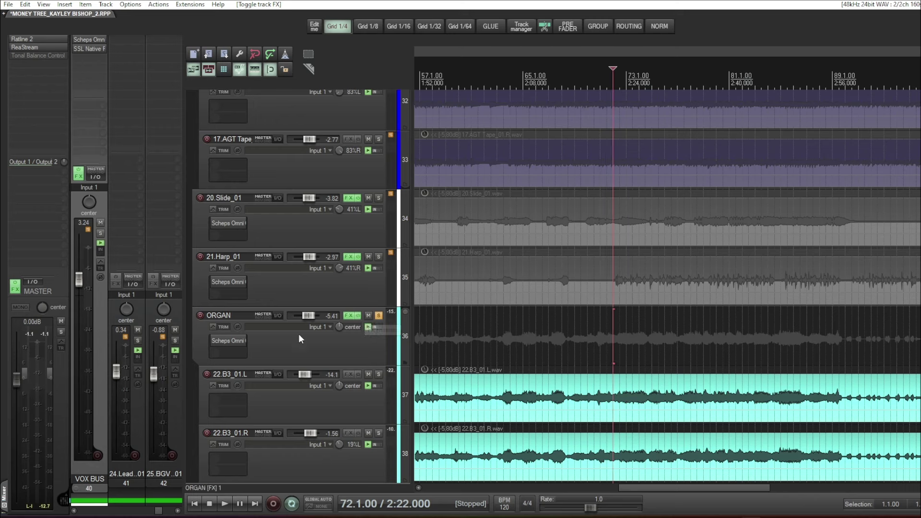
# Step: Open Scheps Omni Channel 2 on the ORGAN track and examine its high-pass filter and the EQ and DS² module order
pyautogui.click(238, 339)
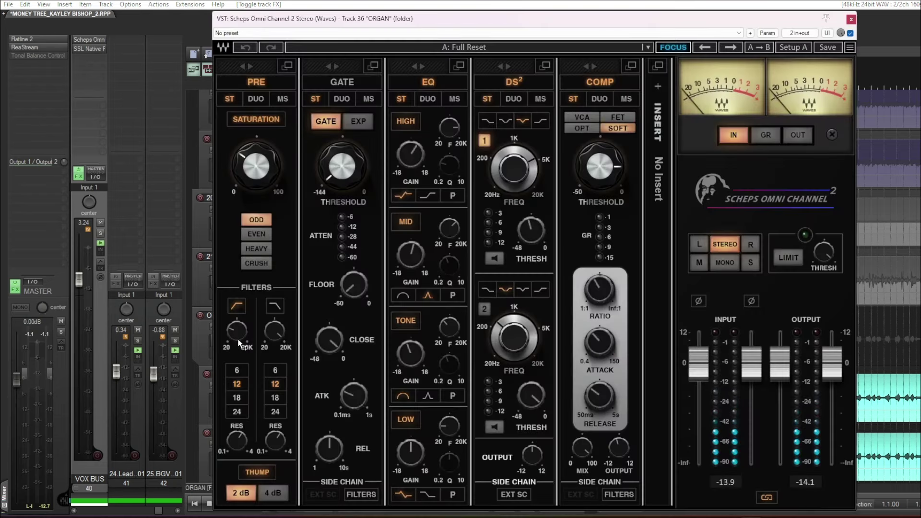
pyautogui.moveTo(238, 341)
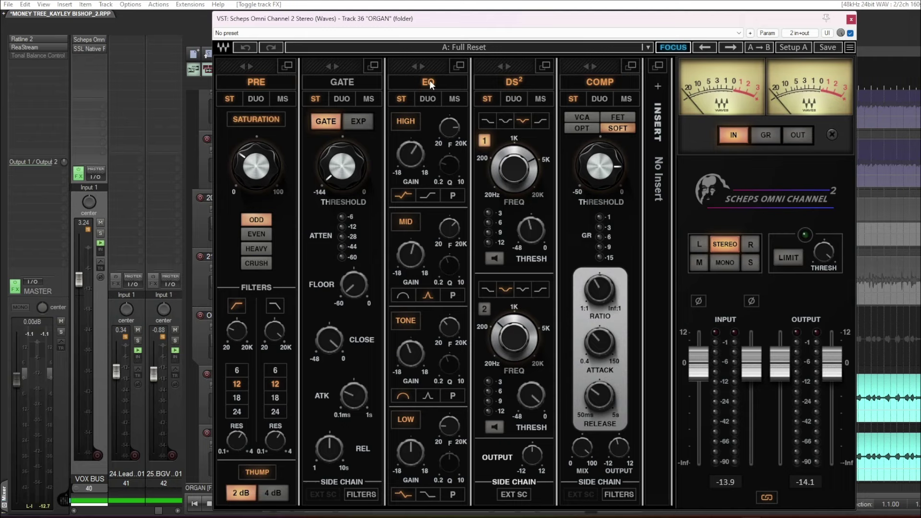
pyautogui.moveTo(528, 67)
pyautogui.mouseDown()
pyautogui.moveTo(414, 70)
pyautogui.moveTo(517, 66)
pyautogui.mouseUp()
# Step: Examine the organ's EQ gains and frequencies in the High, Mid and Tone bands
pyautogui.moveTo(407, 158)
pyautogui.moveTo(457, 131)
pyautogui.moveTo(420, 265)
pyautogui.moveTo(414, 348)
pyautogui.moveTo(449, 330)
# Step: Examine the first DS² band's filter shape, frequency and threshold on the organ, closing the plugin window
pyautogui.click(522, 120)
pyautogui.moveTo(517, 193)
pyautogui.moveTo(525, 172)
pyautogui.moveTo(515, 163)
pyautogui.moveTo(535, 233)
pyautogui.moveTo(530, 188)
pyautogui.click(851, 19)
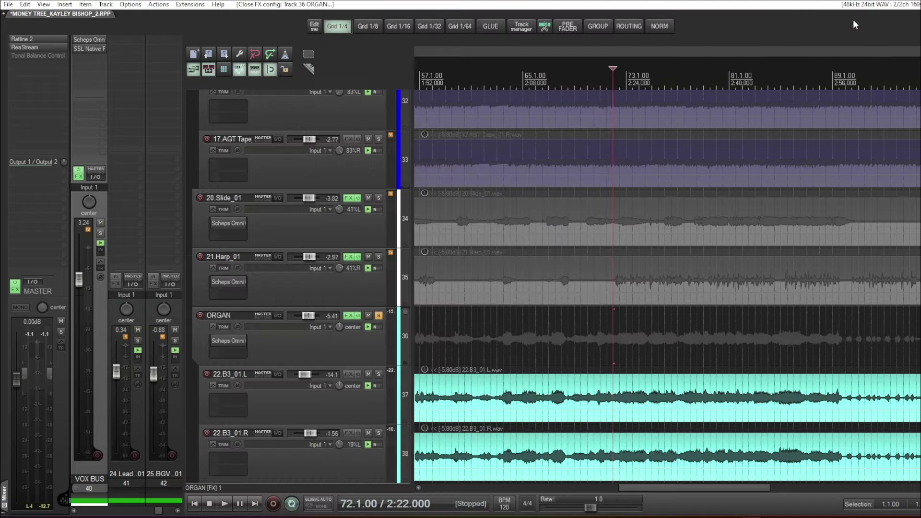
# Step: Reopen Scheps Omni Channel 2 on the ORGAN track to recheck its settings, and close it
pyautogui.scroll(-1, 361, 409)
pyautogui.scroll(-1, 361, 409)
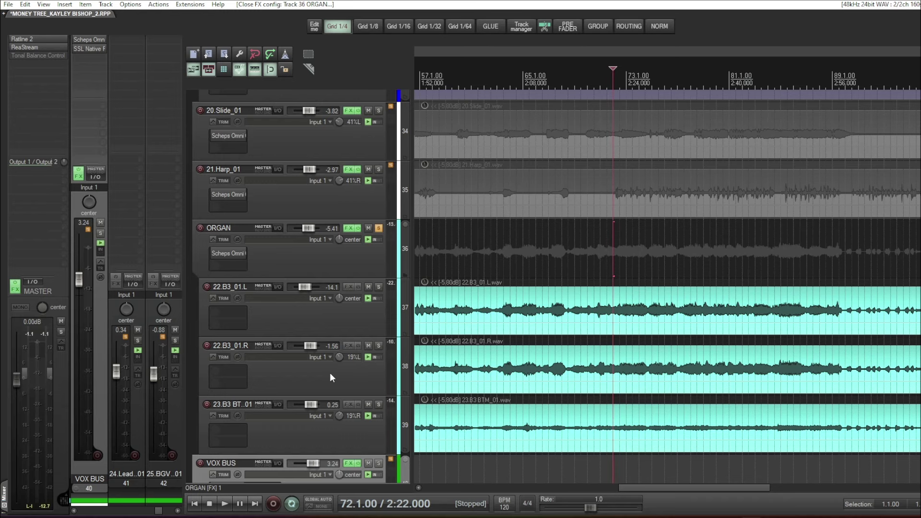
pyautogui.click(228, 254)
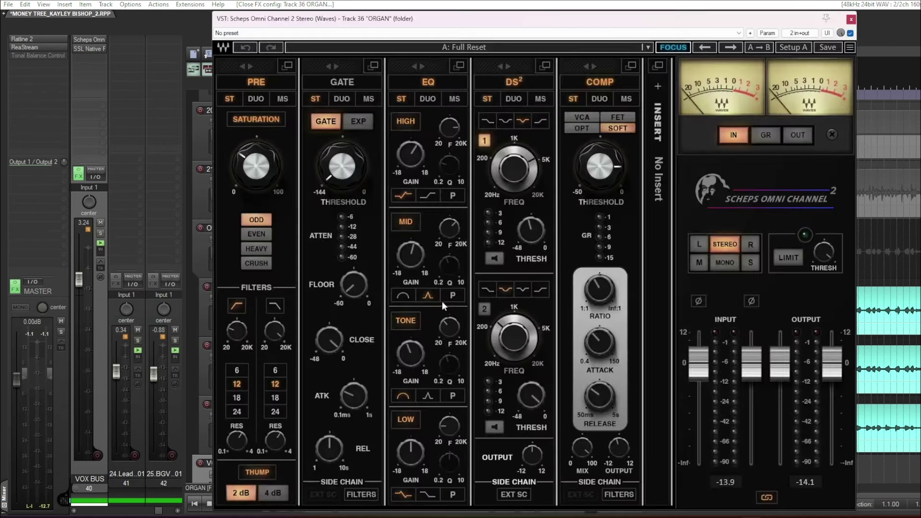
pyautogui.click(851, 19)
# Step: Unsolo the ORGAN track and bypass the effects on all selected tracks, including DRUM BUS and KICK BUS
pyautogui.click(378, 228)
pyautogui.scroll(-8, 359, 347)
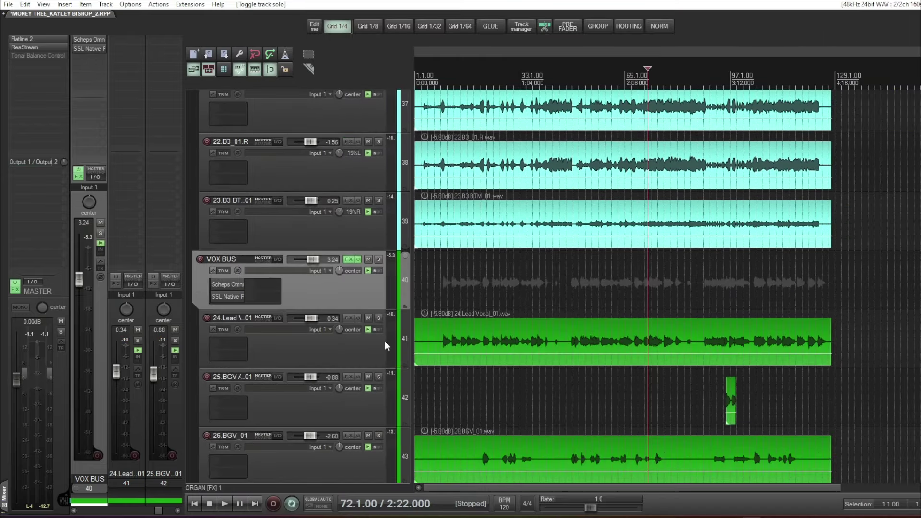
pyautogui.scroll(20, 384, 341)
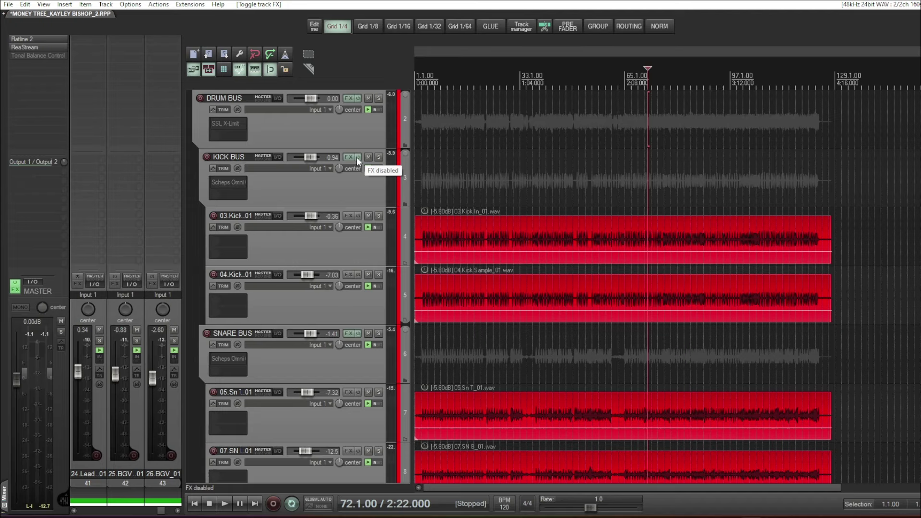
# Step: Play the full mix while repeatedly switching the selected tracks' effects on and off to compare the sound, leaving the effects enabled
pyautogui.press('space')
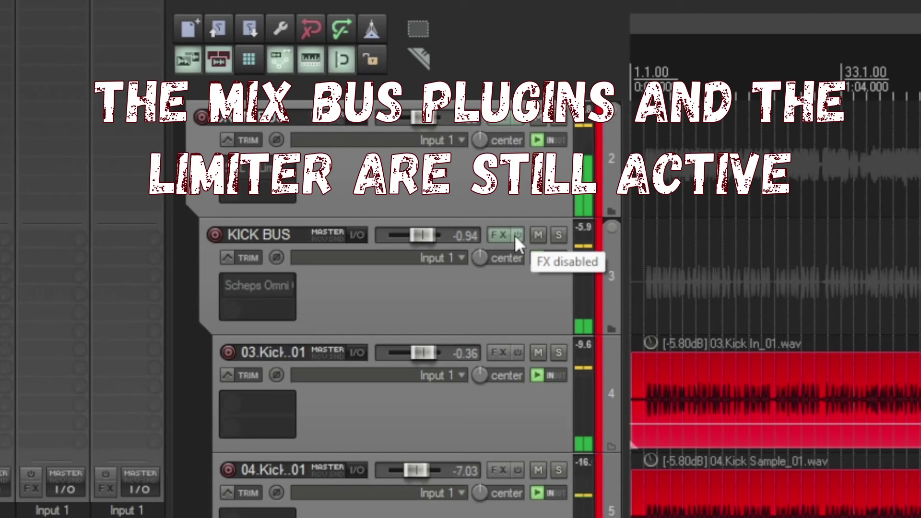
pyautogui.click(516, 237)
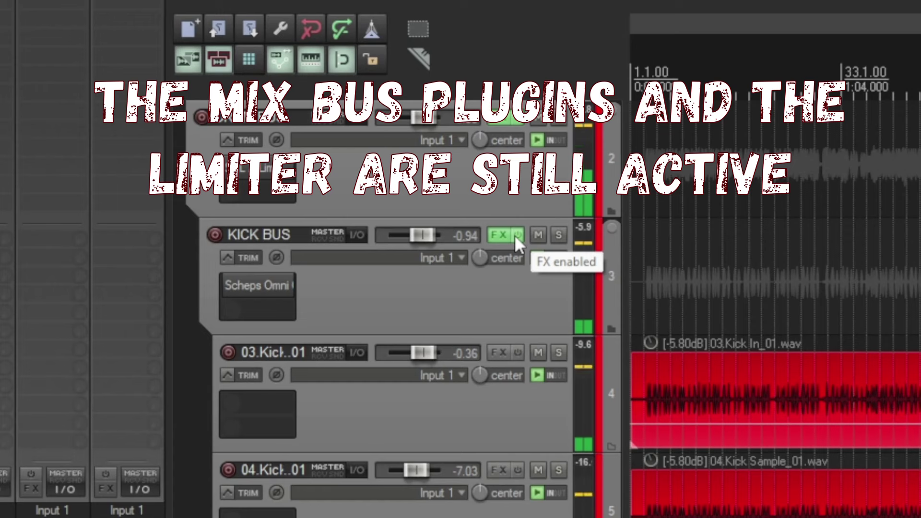
pyautogui.click(516, 237)
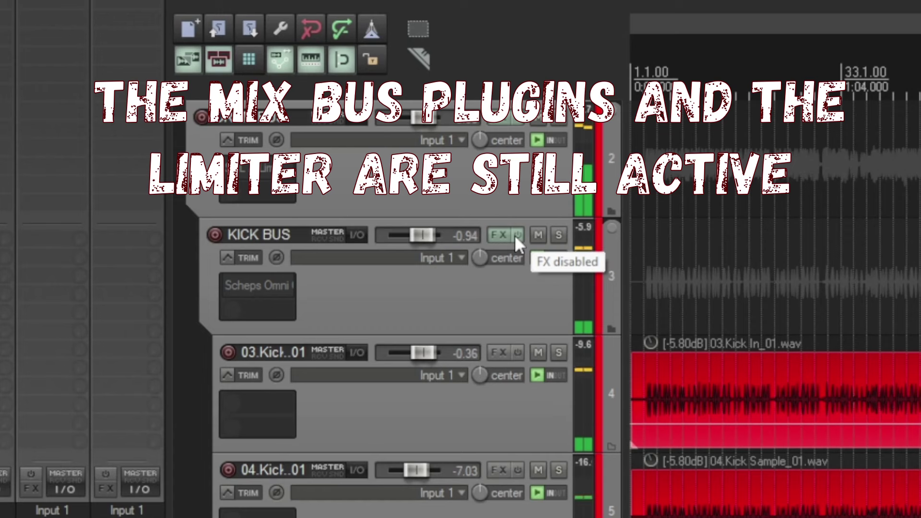
pyautogui.click(517, 239)
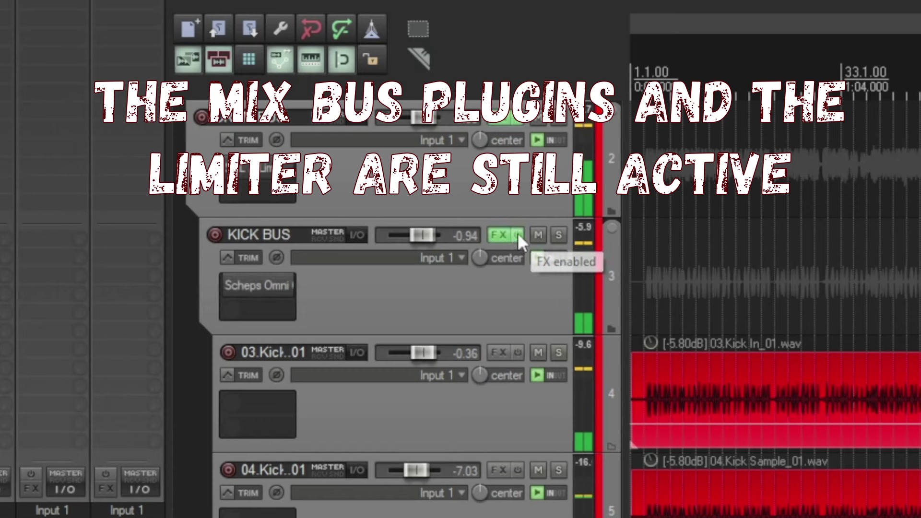
pyautogui.click(518, 236)
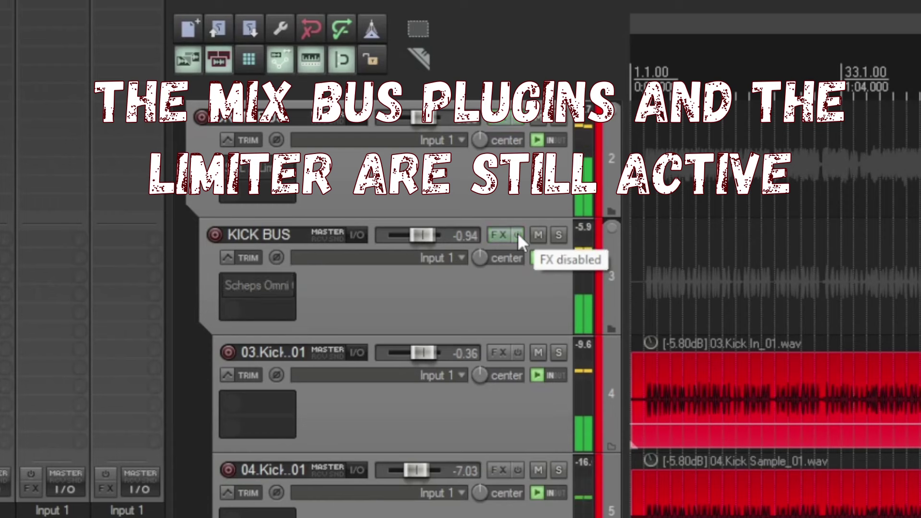
pyautogui.click(518, 236)
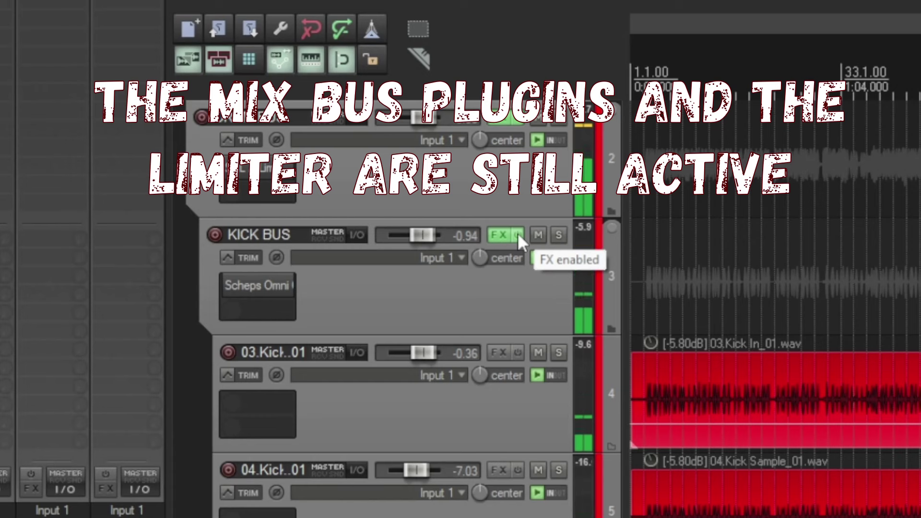
pyautogui.click(519, 236)
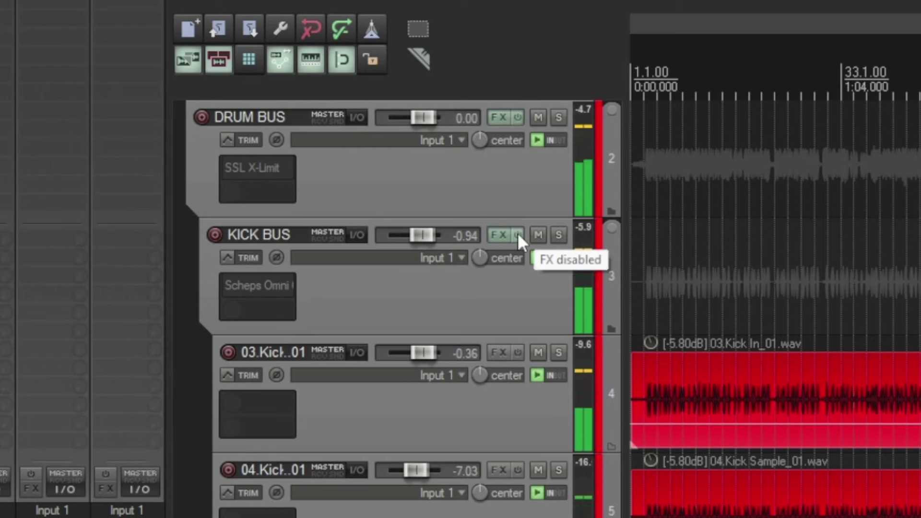
pyautogui.click(517, 235)
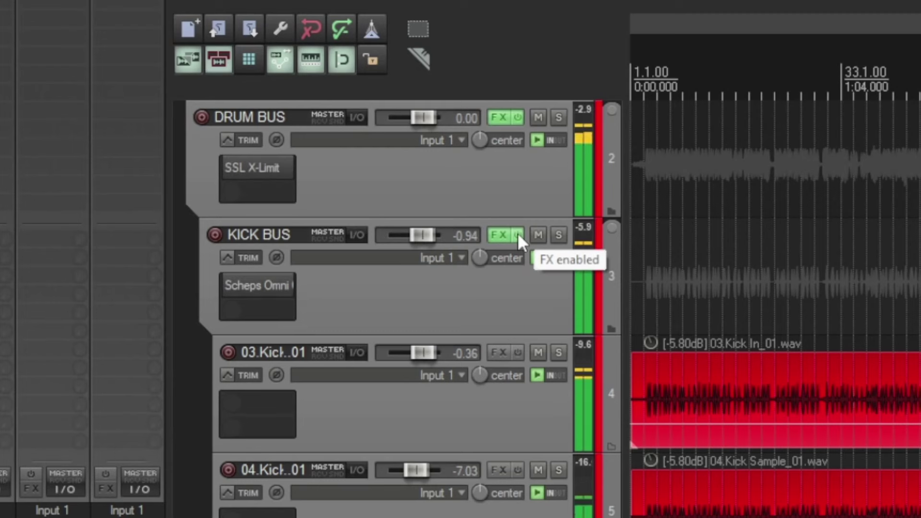
pyautogui.click(518, 236)
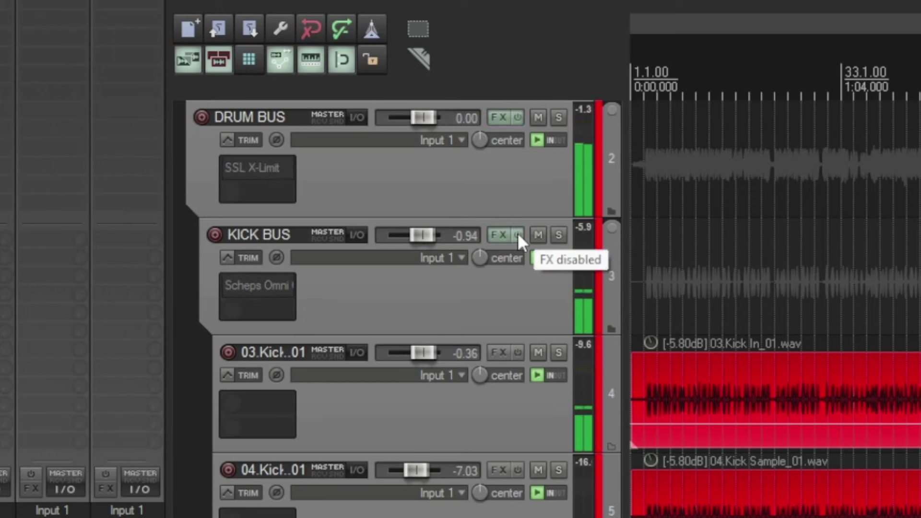
pyautogui.click(518, 236)
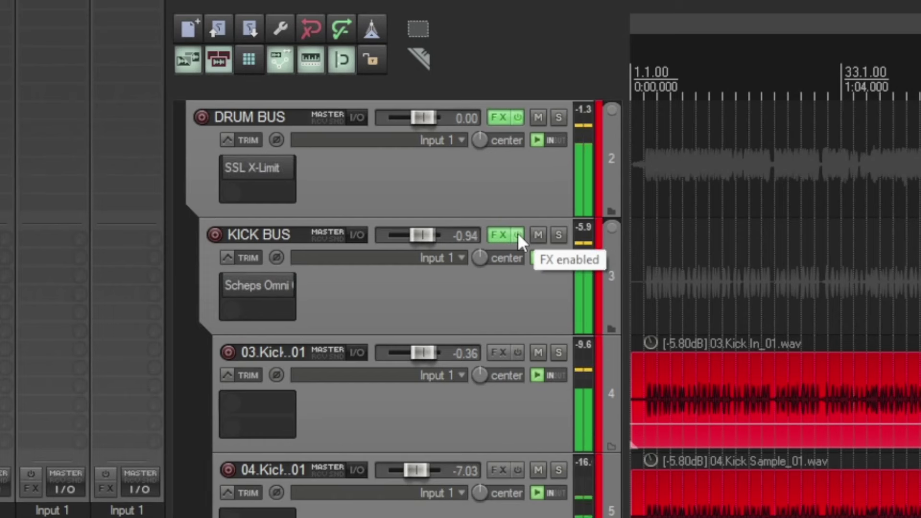
pyautogui.click(519, 236)
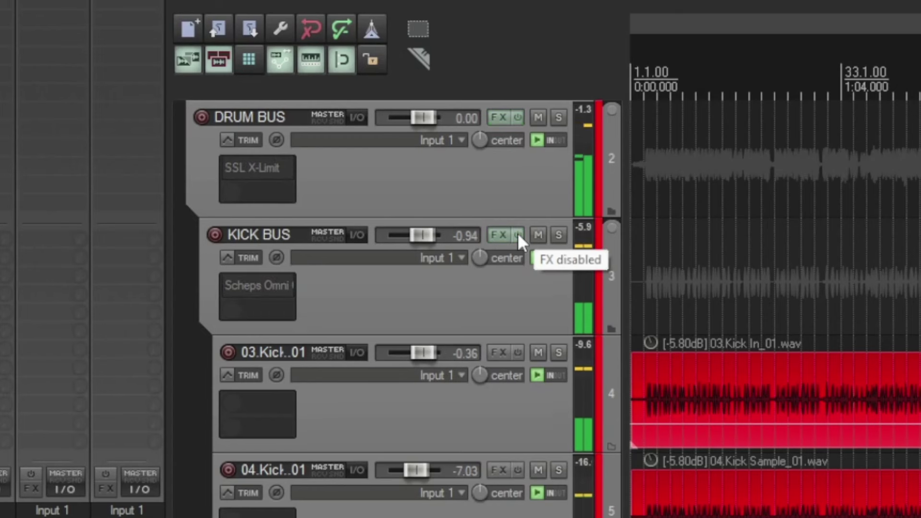
pyautogui.click(517, 232)
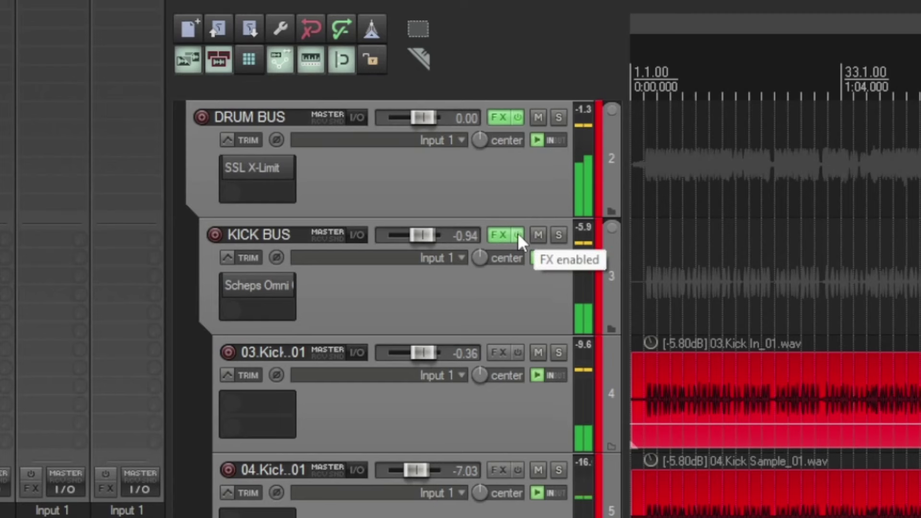
pyautogui.click(517, 233)
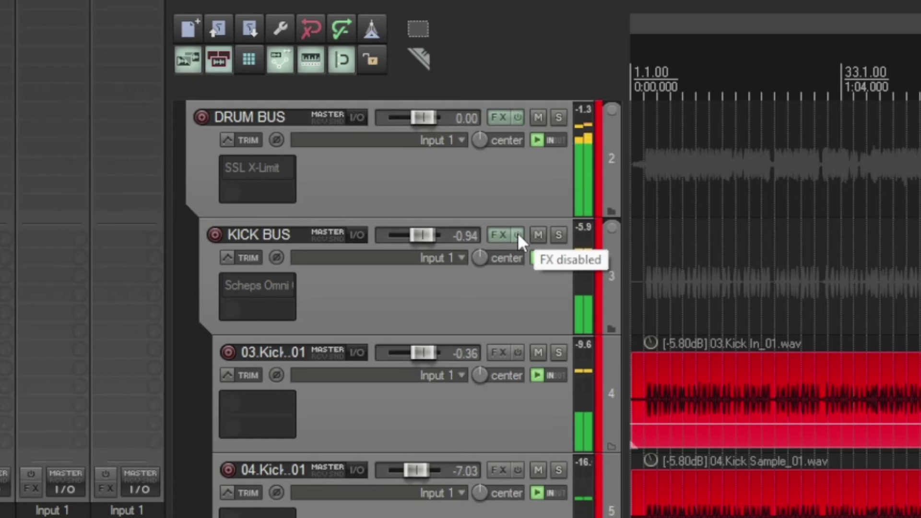
pyautogui.click(517, 232)
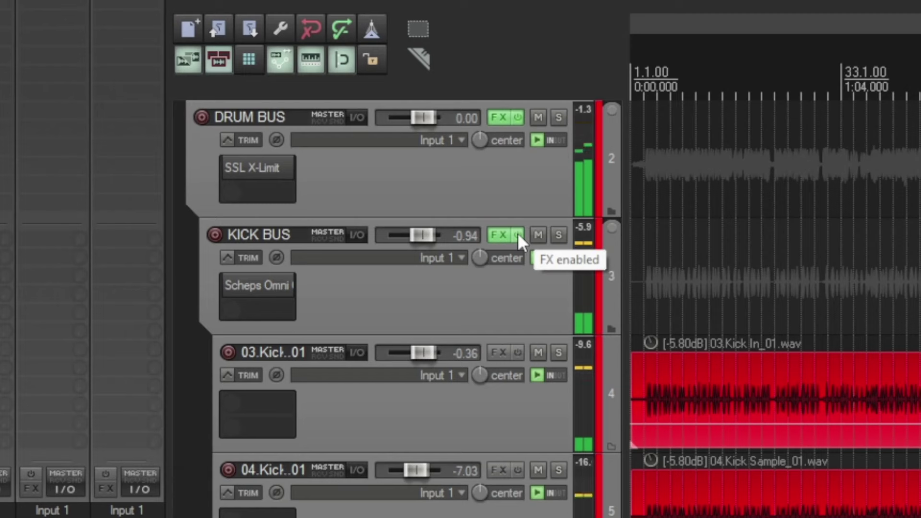
pyautogui.click(517, 235)
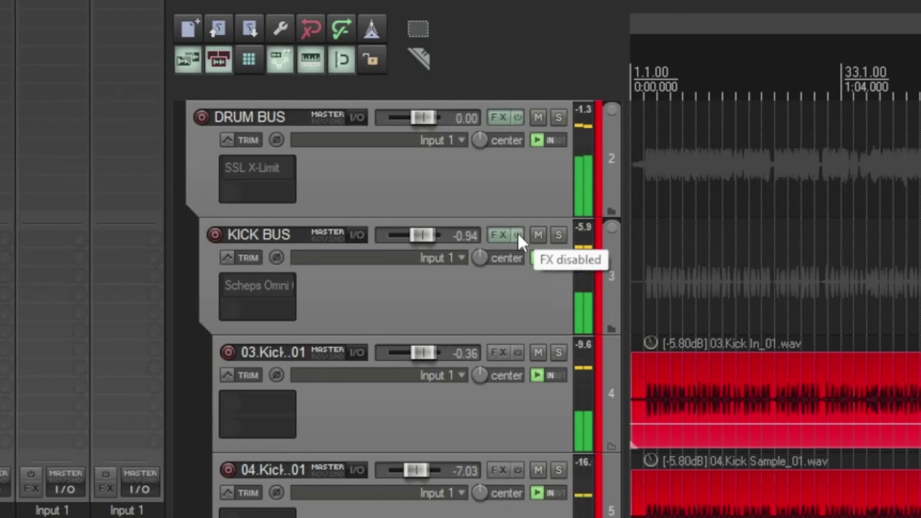
pyautogui.click(517, 234)
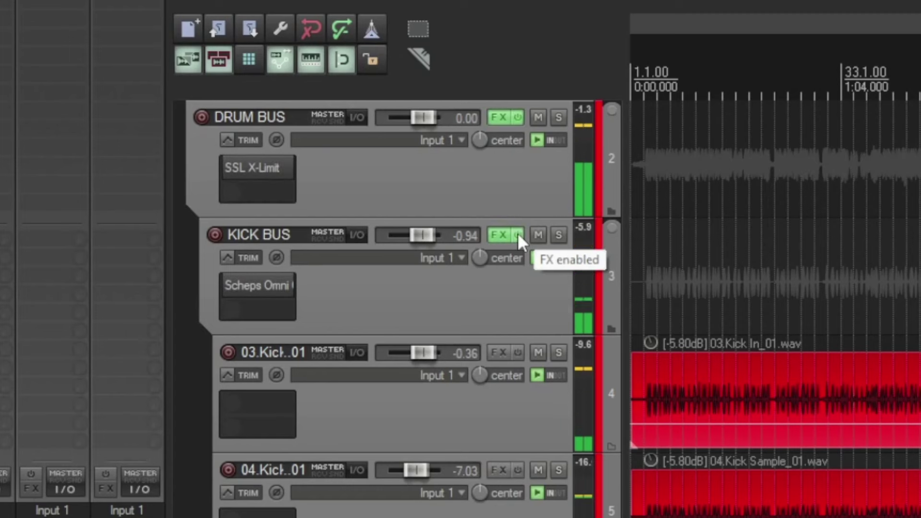
pyautogui.click(518, 235)
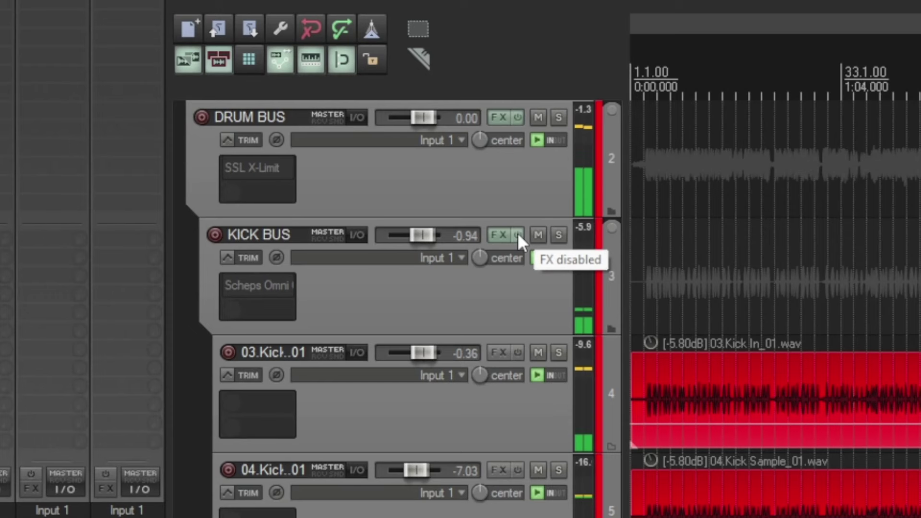
pyautogui.click(517, 234)
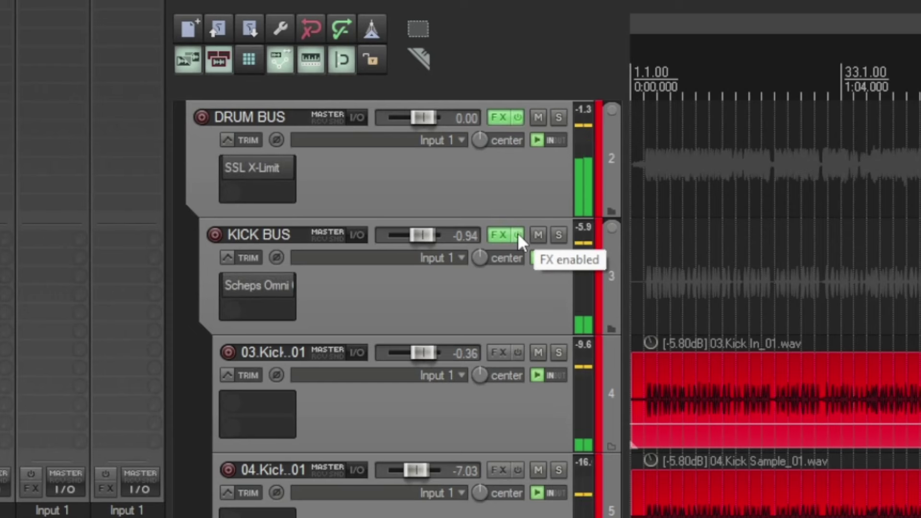
pyautogui.click(517, 234)
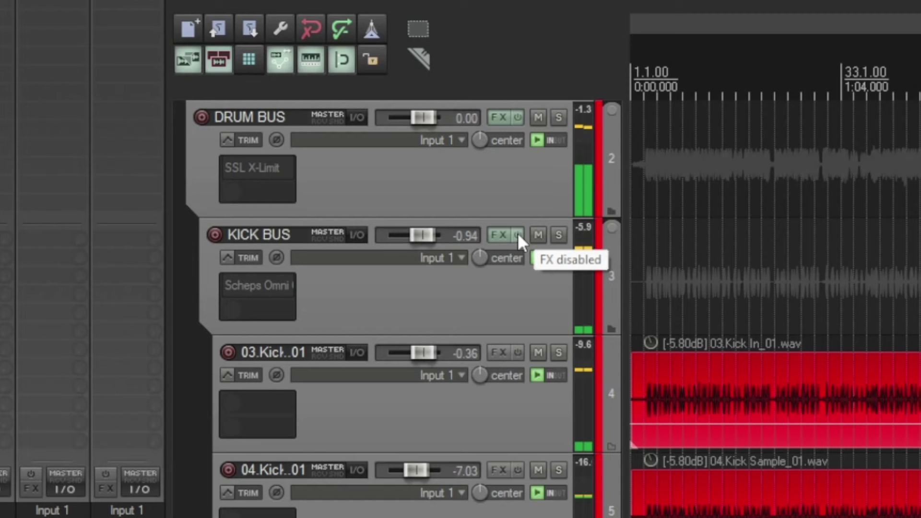
pyautogui.click(518, 233)
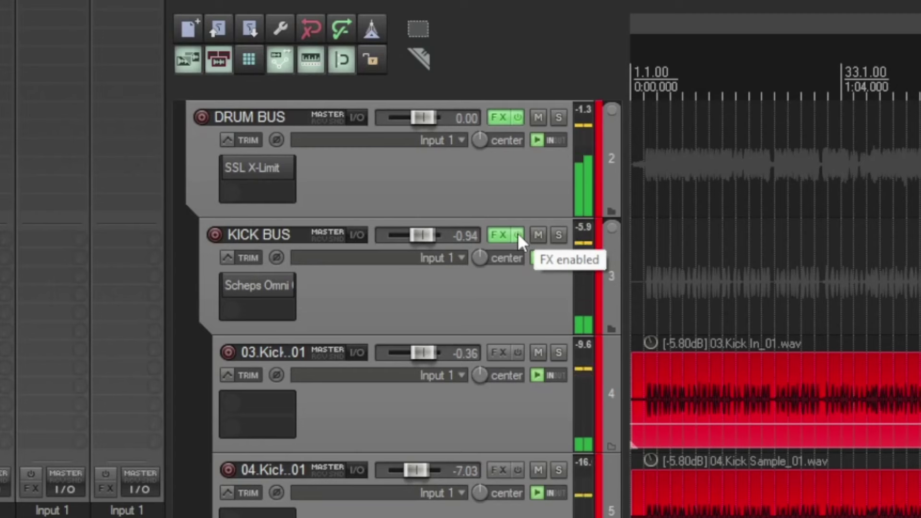
pyautogui.click(517, 233)
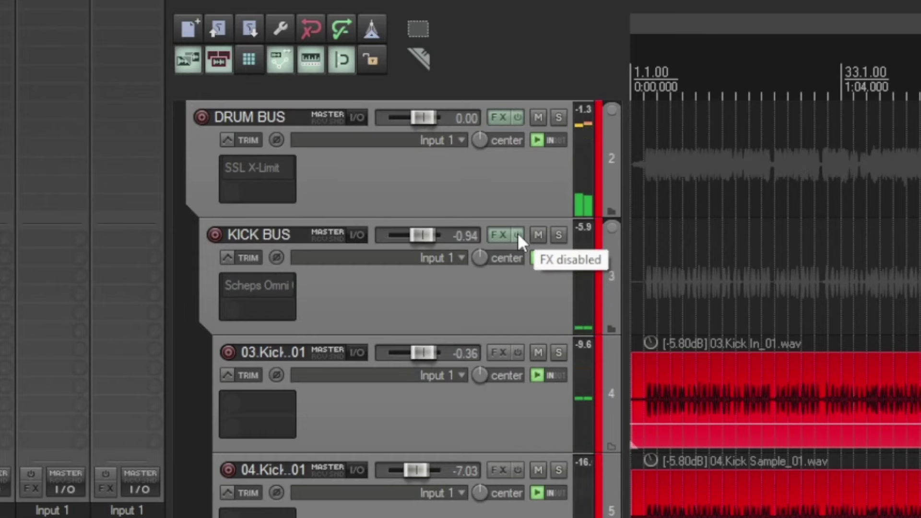
pyautogui.click(518, 233)
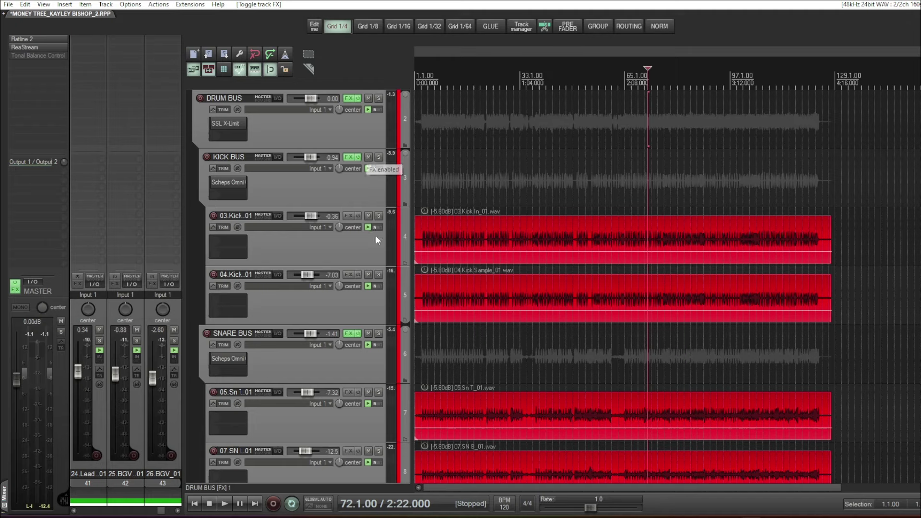
# Step: Look over the drum, bass and electric guitar tracks, and return to the MIX BUS track and its plugins
pyautogui.scroll(-9, 399, 232)
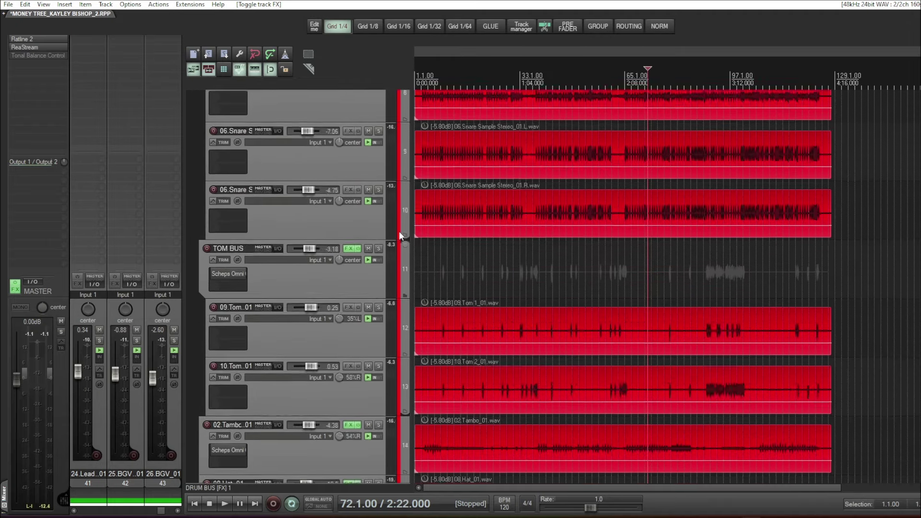
pyautogui.scroll(-12, 400, 235)
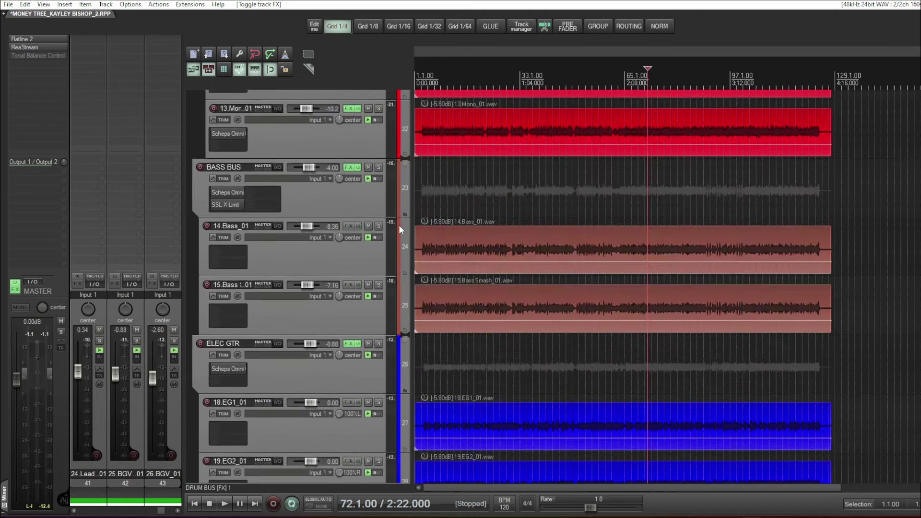
pyautogui.scroll(2, 399, 229)
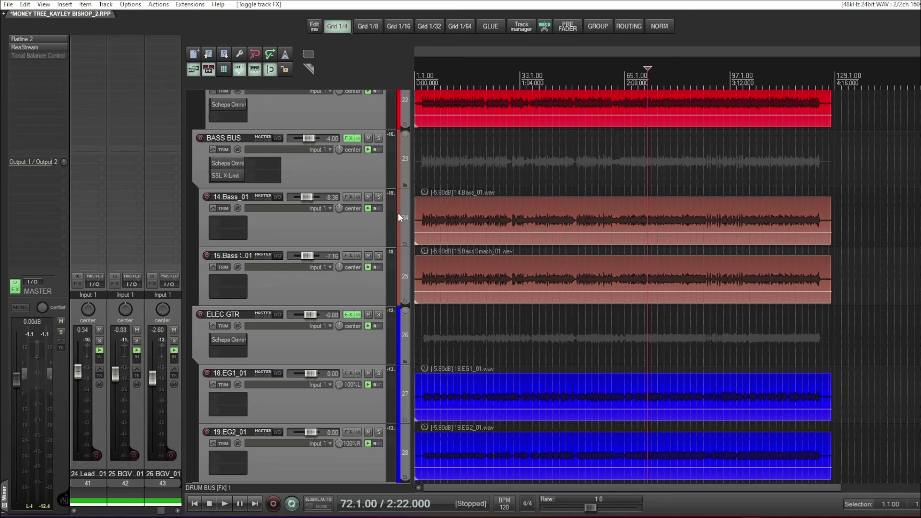
pyautogui.scroll(20, 369, 172)
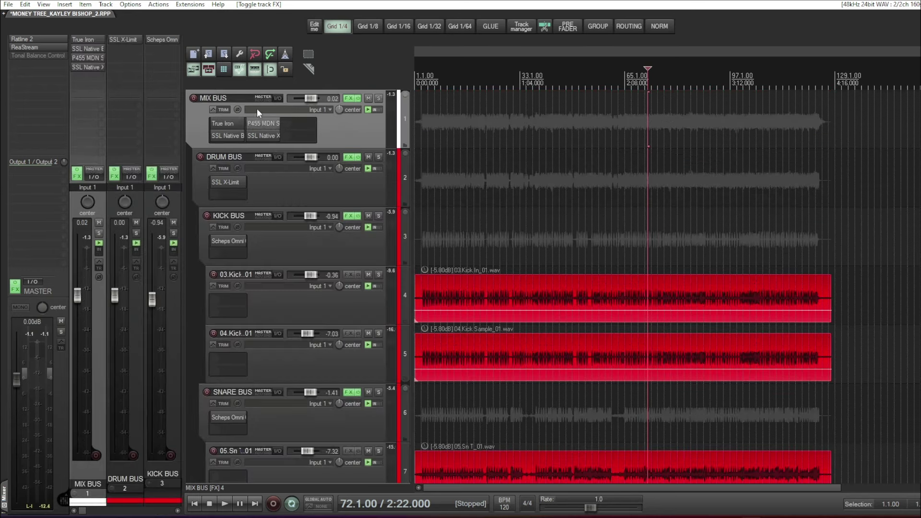